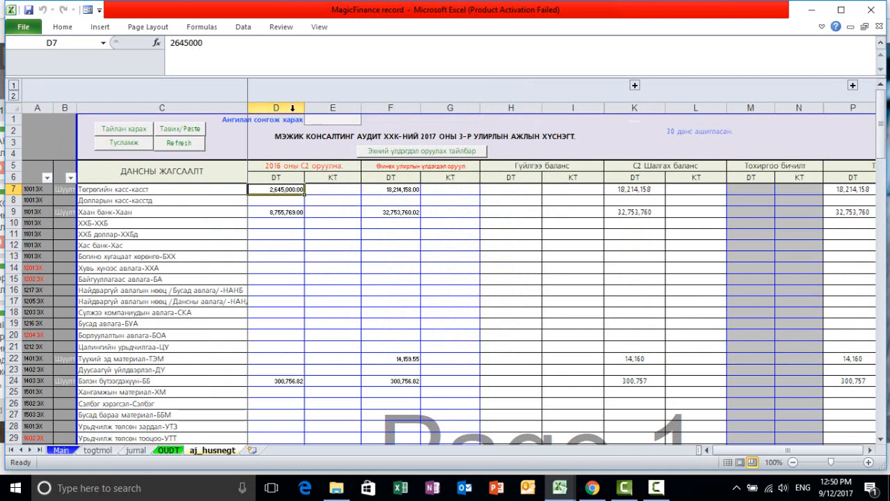
Examine the 2016 C2 debit and credit balances in columns D and E of the aj_husnegt sheet
{"action": "left_click_drag", "start_coordinate": [292, 108], "coordinate": [323, 102]}
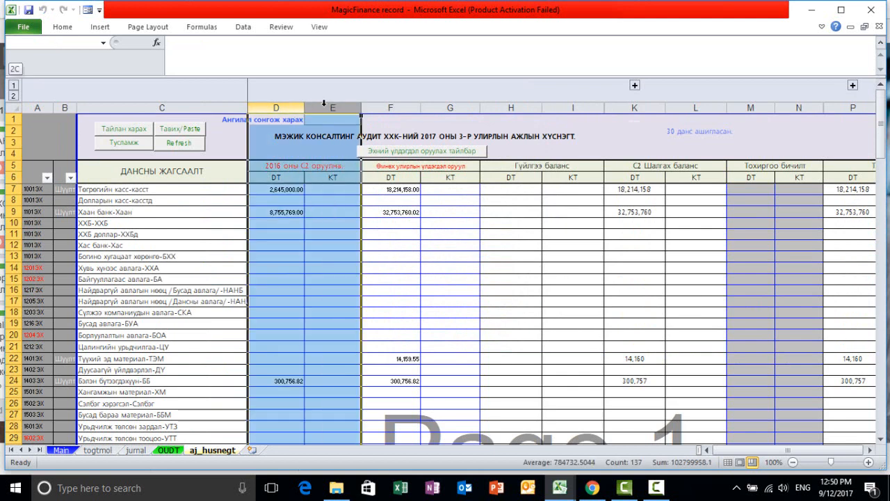
{"action": "left_click", "coordinate": [276, 235]}
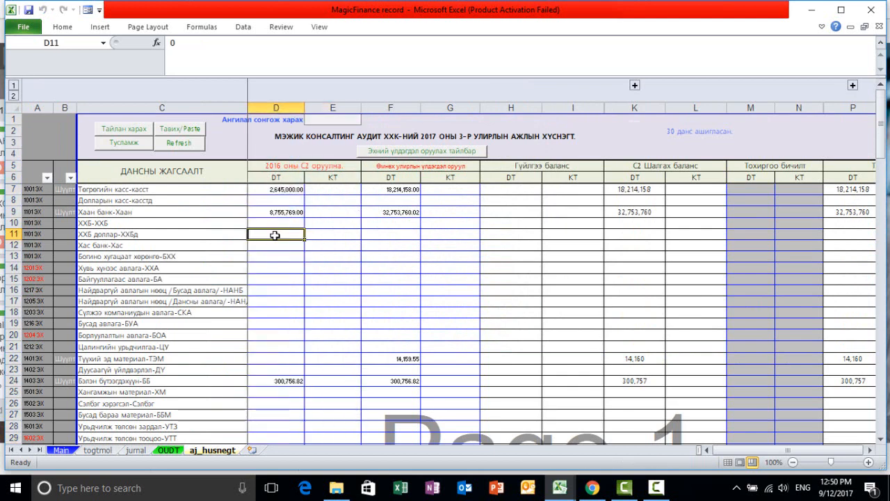
{"action": "left_click_drag", "start_coordinate": [277, 189], "coordinate": [329, 395]}
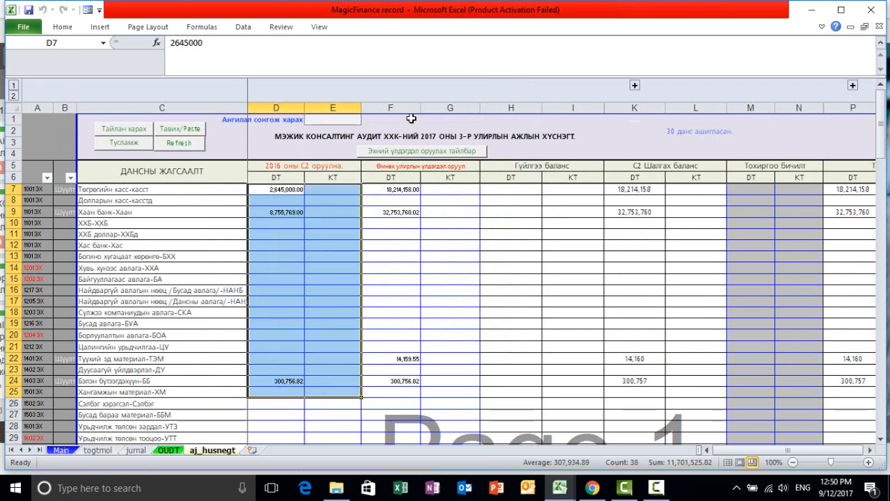
{"action": "left_click", "coordinate": [296, 264]}
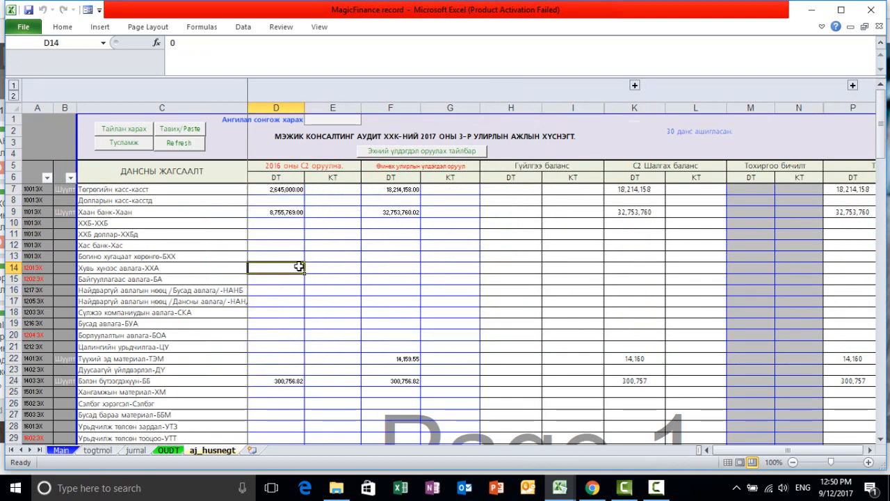
Examine the previous quarter's debit and credit balances in columns F and G, from the cash accounts down to the expense accounts
{"action": "left_click_drag", "start_coordinate": [390, 107], "coordinate": [448, 108]}
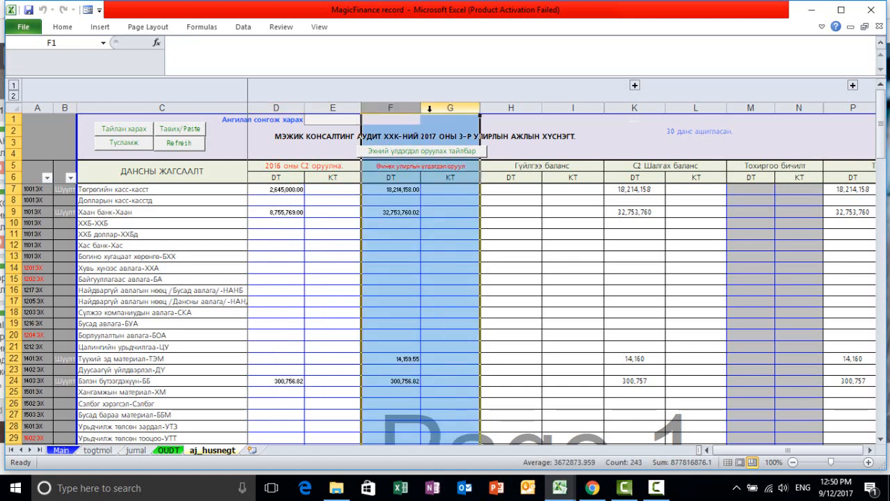
{"action": "left_click_drag", "start_coordinate": [307, 188], "coordinate": [387, 186]}
{"action": "left_click", "coordinate": [394, 223]}
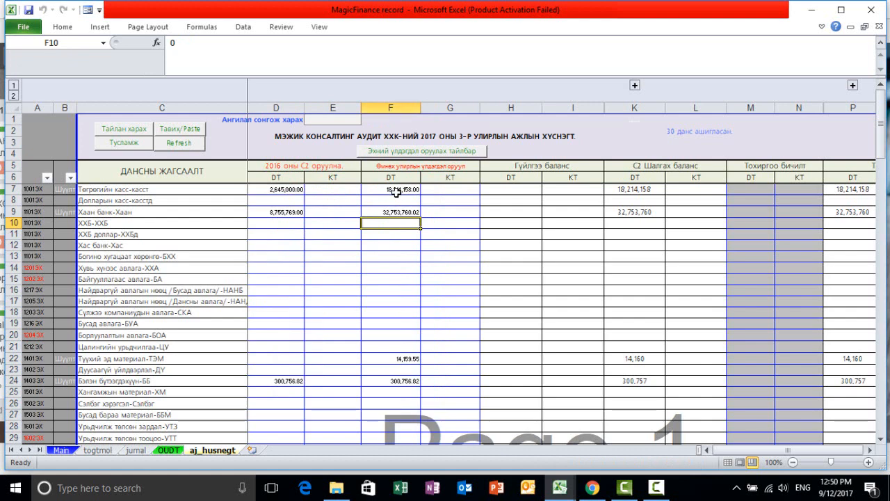
{"action": "left_click_drag", "start_coordinate": [387, 189], "coordinate": [449, 419]}
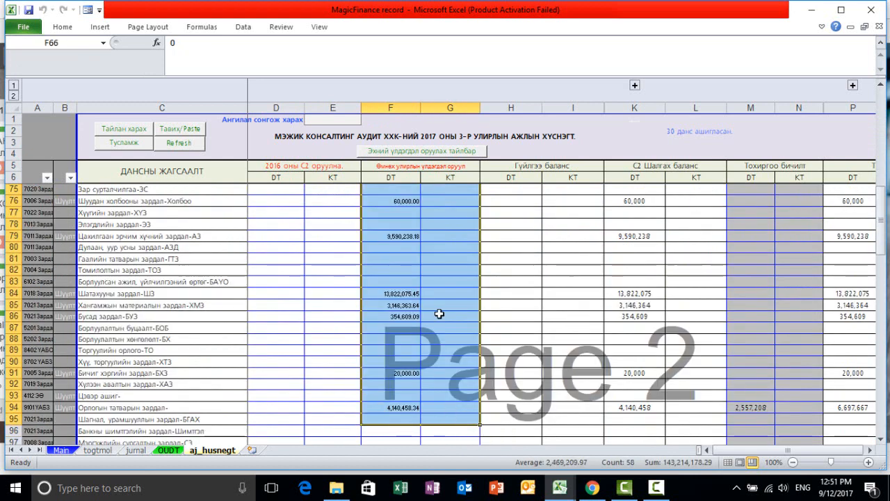
{"action": "left_click", "coordinate": [398, 268]}
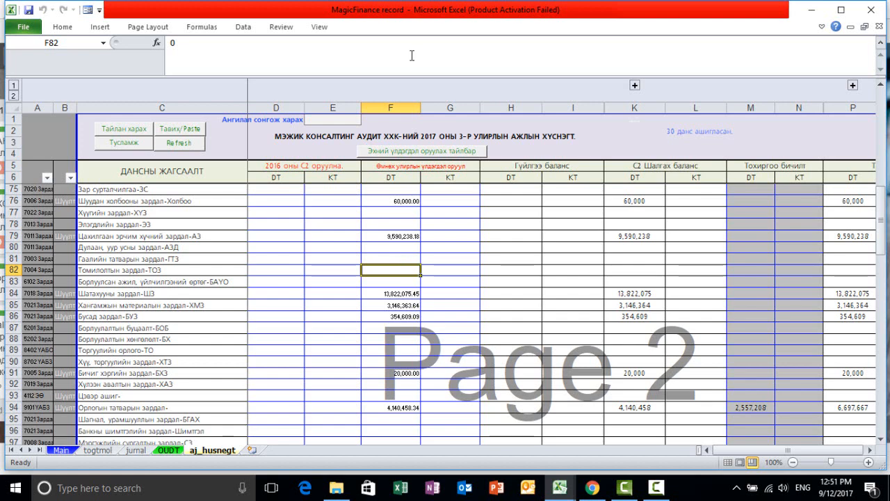
{"action": "scroll", "coordinate": [413, 236], "scroll_direction": "up", "scroll_amount": 3}
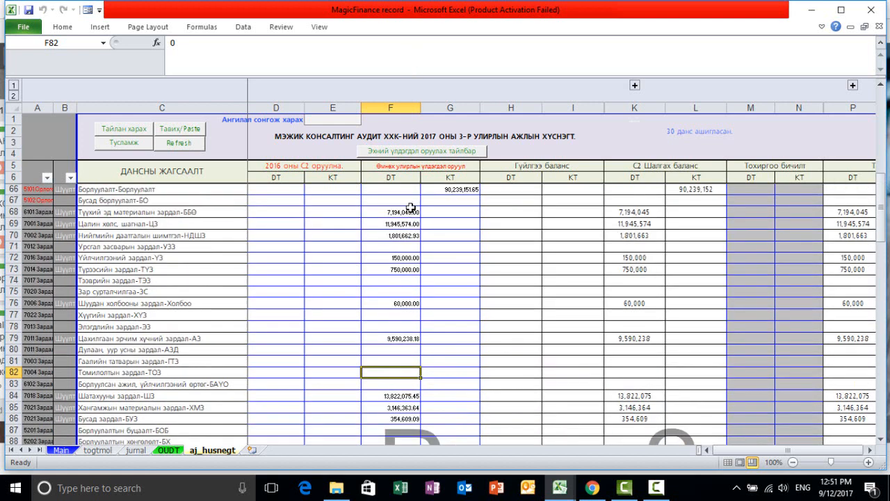
{"action": "left_click_drag", "start_coordinate": [400, 108], "coordinate": [450, 108]}
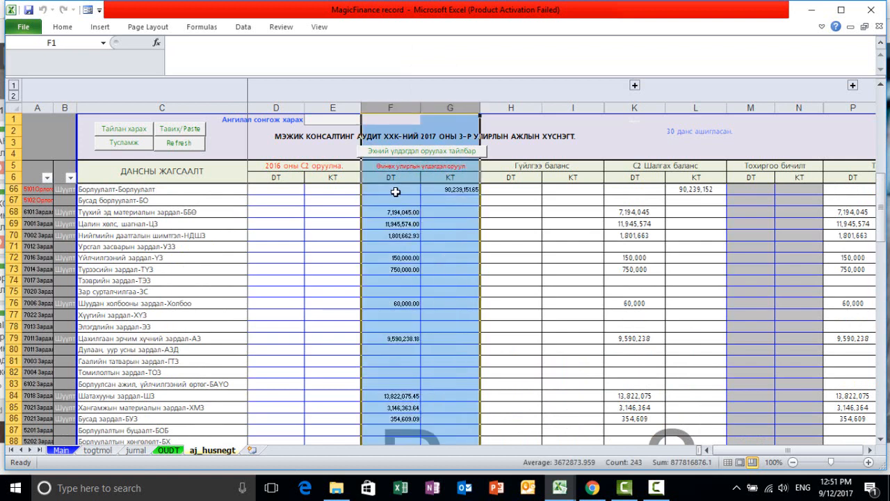
{"action": "left_click", "coordinate": [398, 235]}
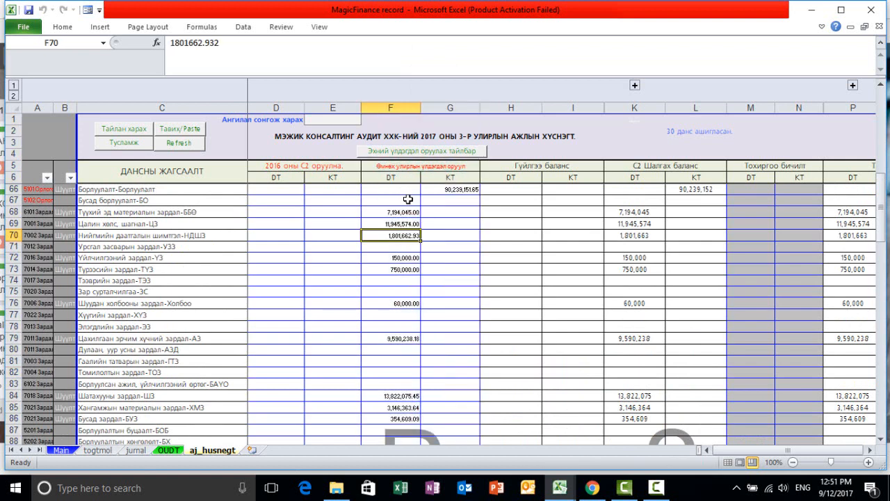
{"action": "scroll", "coordinate": [420, 230], "scroll_direction": "up", "scroll_amount": 1}
{"action": "left_click_drag", "start_coordinate": [407, 221], "coordinate": [452, 336]}
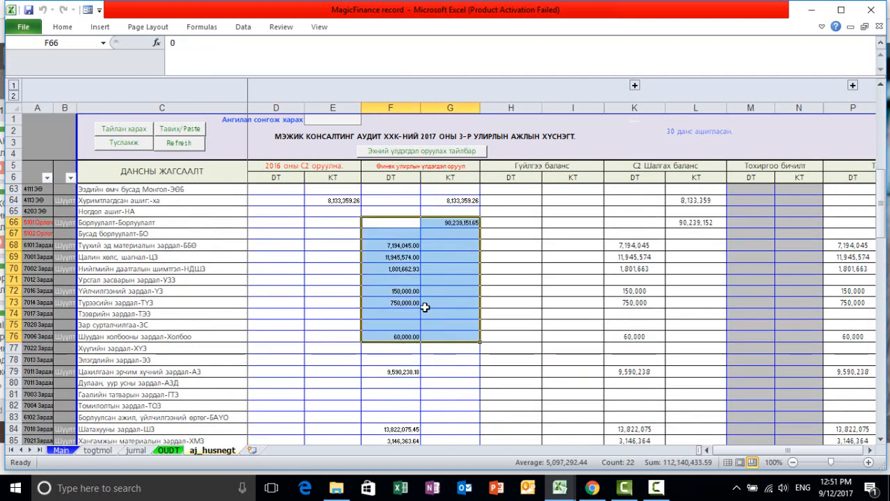
{"action": "left_click", "coordinate": [409, 269]}
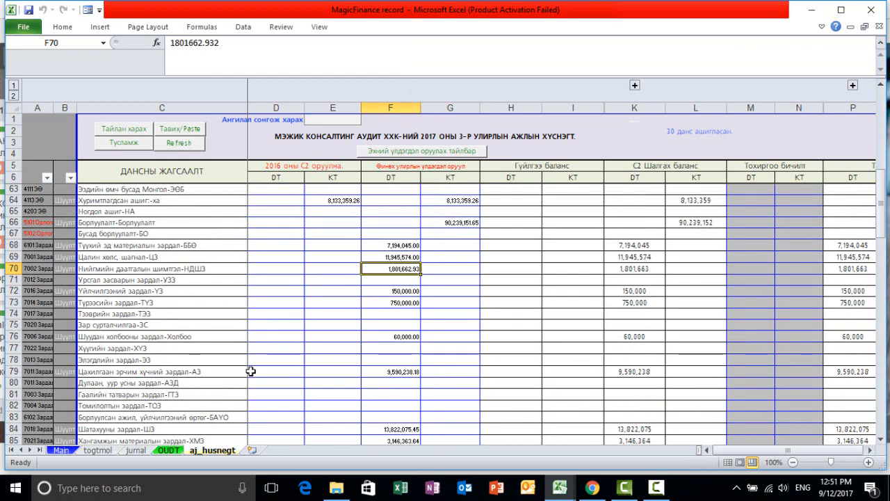
Review the income statement on the OUDT sheet, including the row 9 sales and marketing expense
{"action": "scroll", "coordinate": [258, 382], "scroll_direction": "down", "scroll_amount": 2}
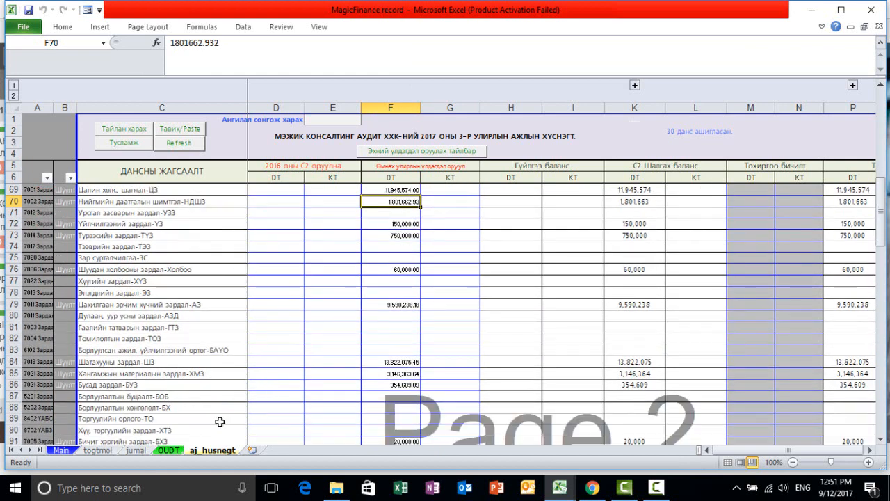
{"action": "left_click", "coordinate": [172, 451]}
{"action": "scroll", "coordinate": [268, 377], "scroll_direction": "up", "scroll_amount": 3}
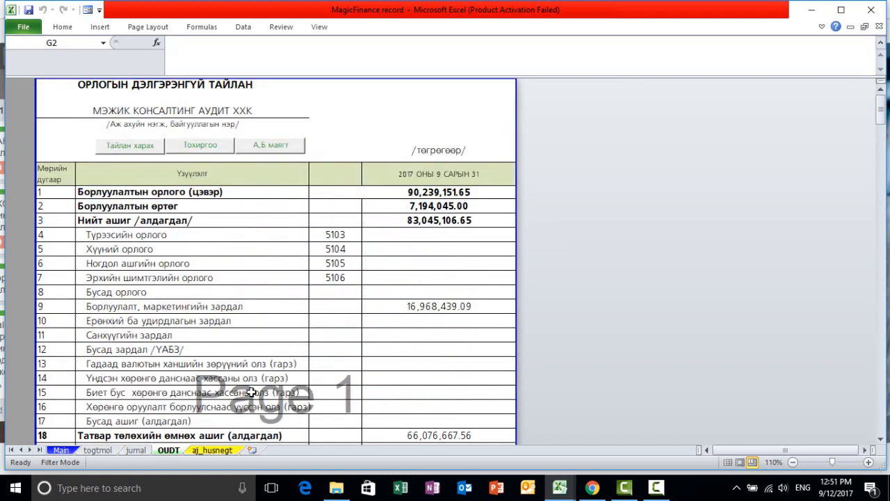
{"action": "scroll", "coordinate": [268, 377], "scroll_direction": "down", "scroll_amount": 2}
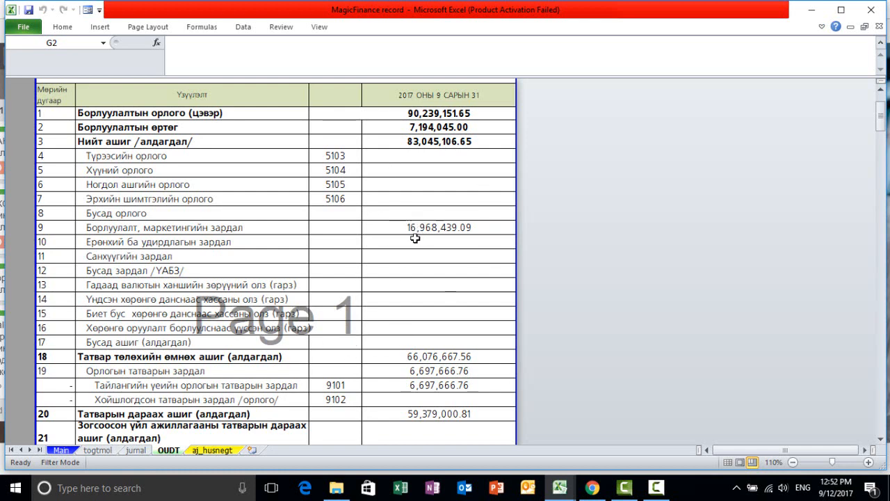
On the aj_husnegt sheet, sum the fuel and supplies expenses in F84:F85 and inspect the other expense balances in F72:F83
{"action": "left_click", "coordinate": [213, 450]}
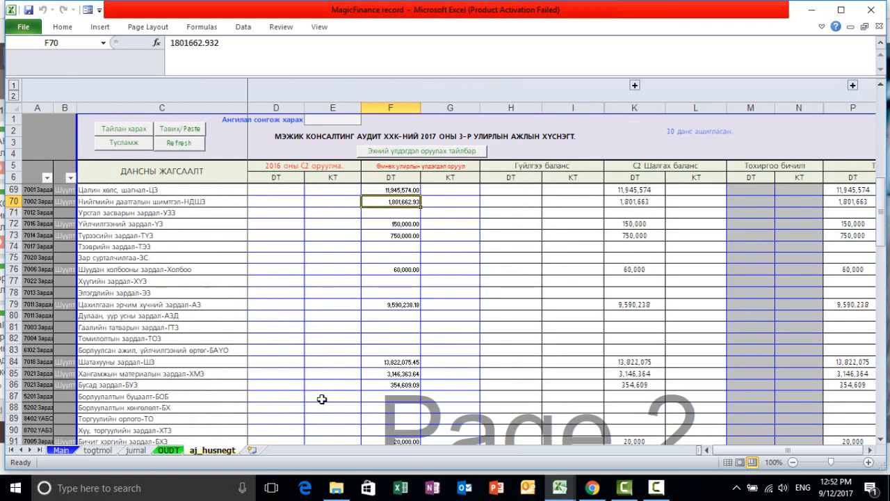
{"action": "left_click", "coordinate": [389, 362]}
{"action": "left_click_drag", "start_coordinate": [389, 362], "coordinate": [388, 374]}
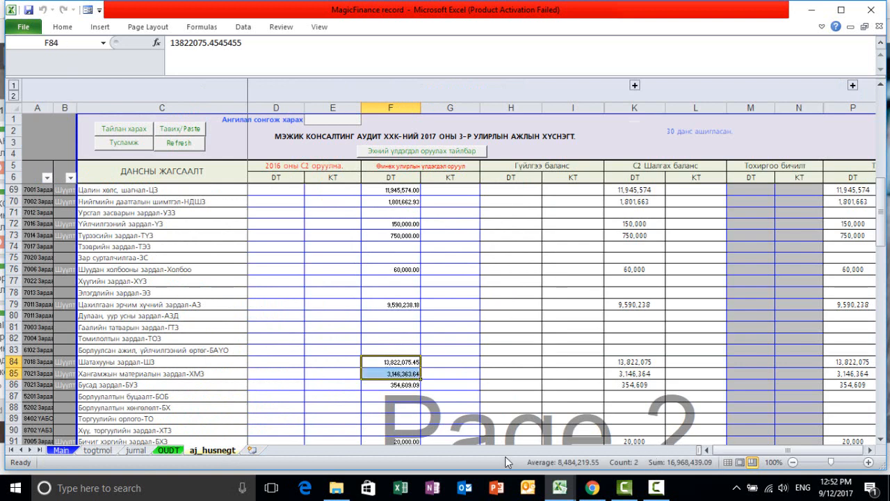
{"action": "left_click", "coordinate": [390, 374]}
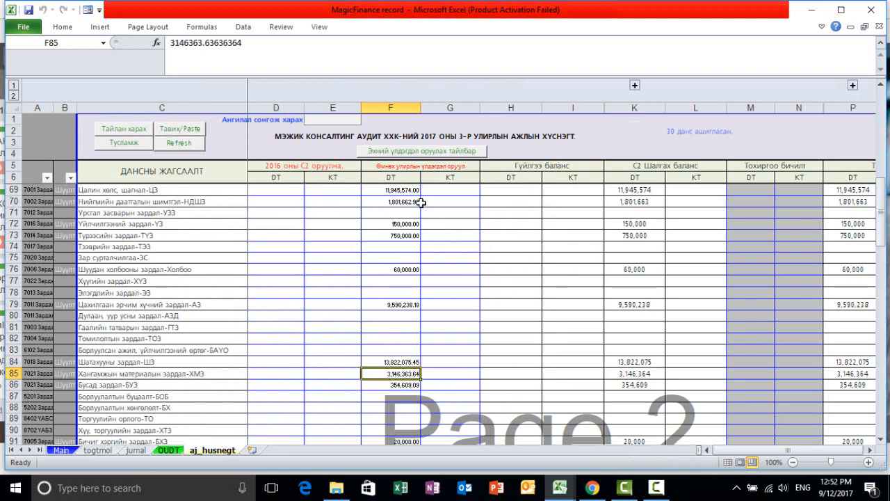
{"action": "left_click_drag", "start_coordinate": [391, 224], "coordinate": [389, 349]}
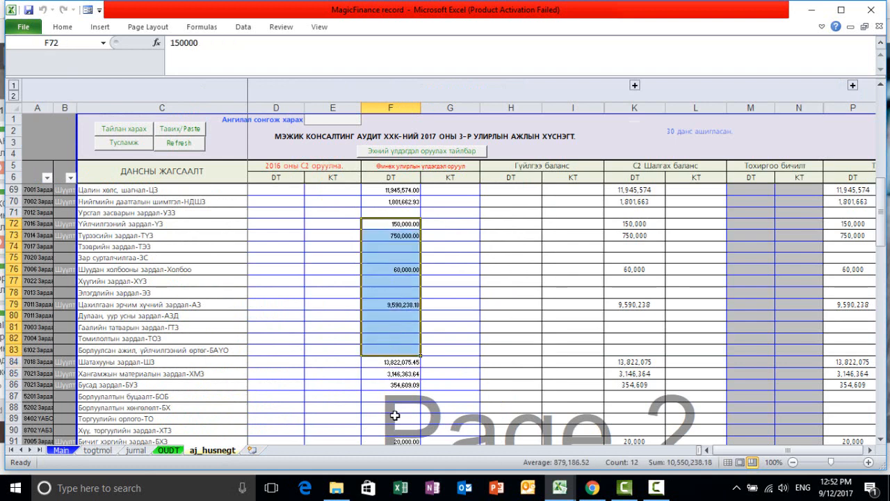
{"action": "left_click", "coordinate": [394, 415]}
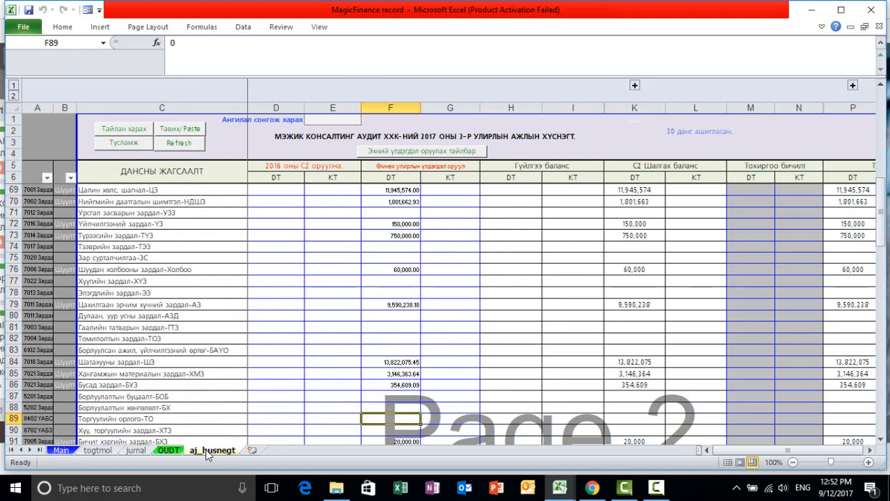
From the Main sheet's opening balance entry form, open the expense opening balance breakdown (Зардлын эхний үлдэгдлийн задаргаа)
{"action": "left_click", "coordinate": [168, 450]}
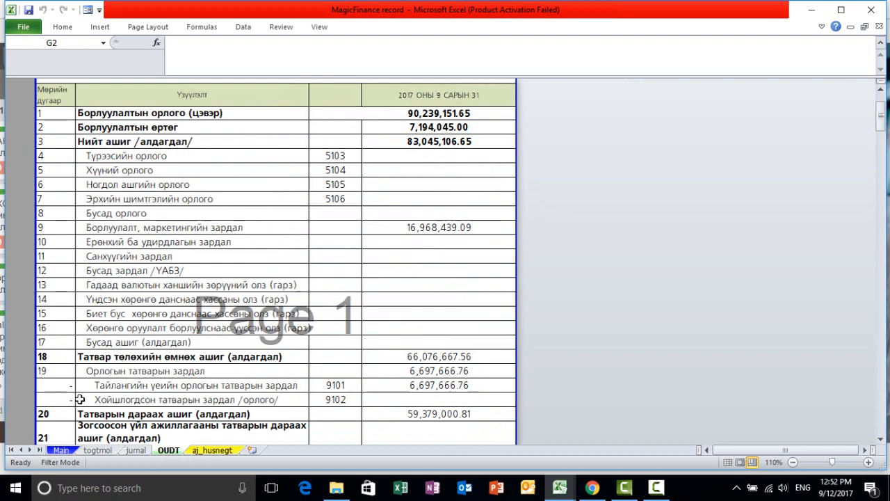
{"action": "left_click", "coordinate": [64, 450]}
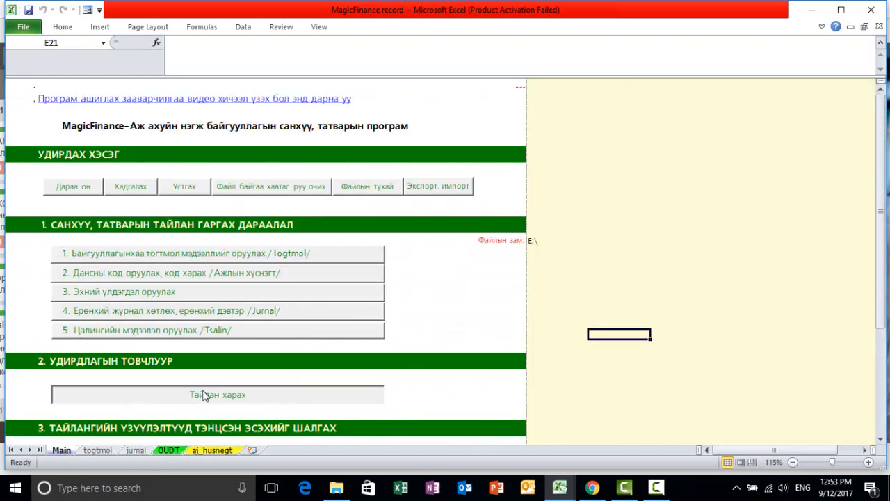
{"action": "left_click", "coordinate": [210, 398]}
{"action": "left_click", "coordinate": [594, 129]}
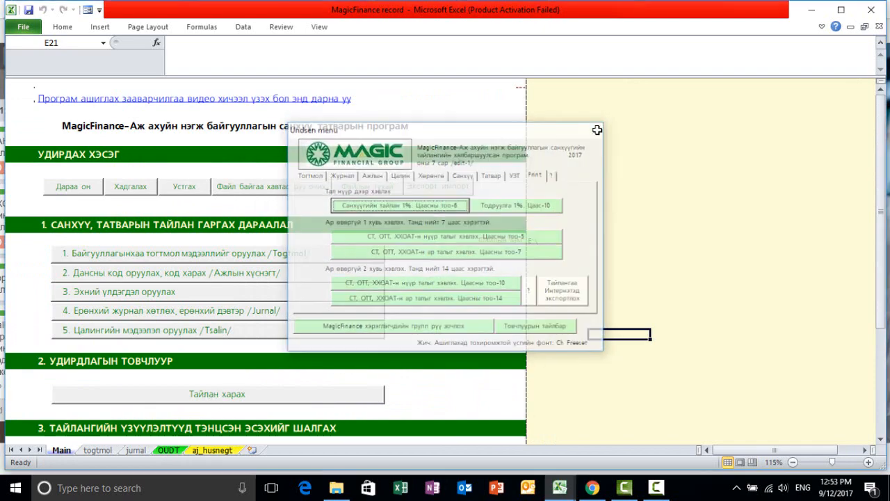
{"action": "left_click", "coordinate": [209, 295]}
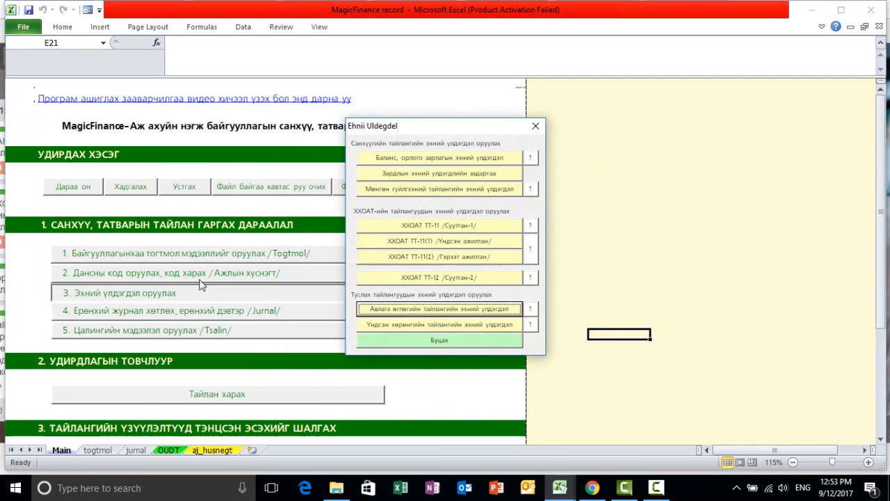
{"action": "left_click", "coordinate": [429, 177]}
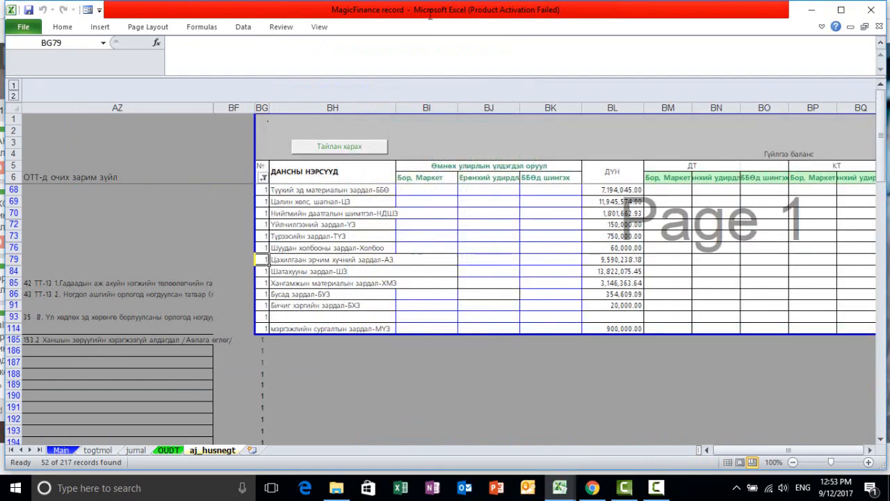
Examine the ДҮН totals per expense account in column BL of the breakdown table
{"action": "left_click", "coordinate": [869, 450]}
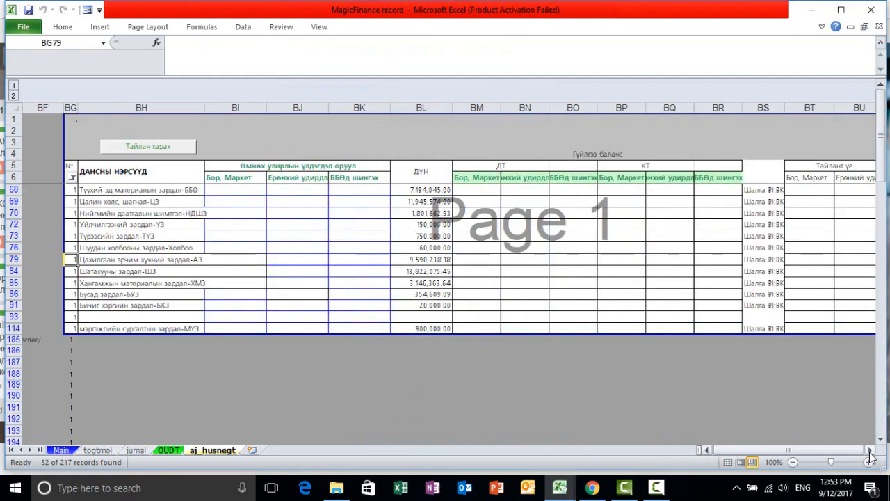
{"action": "left_click", "coordinate": [869, 450]}
{"action": "left_click", "coordinate": [306, 283]}
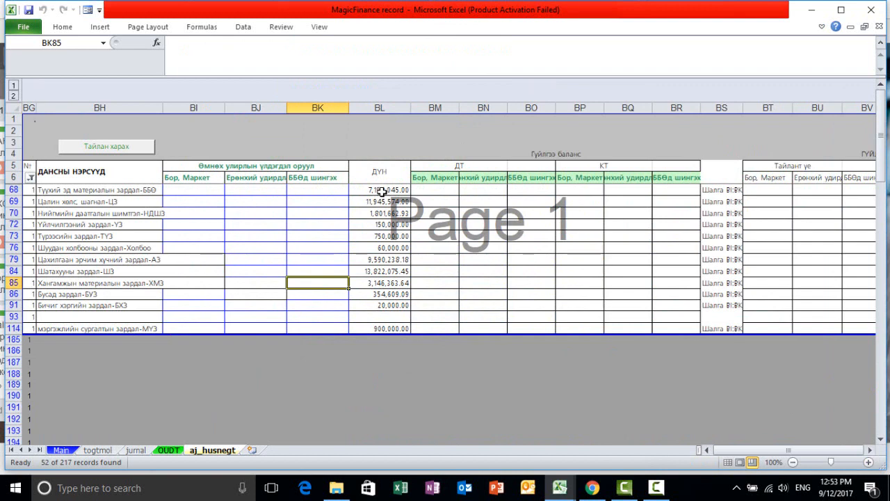
{"action": "left_click_drag", "start_coordinate": [382, 191], "coordinate": [379, 328]}
{"action": "left_click", "coordinate": [378, 108]}
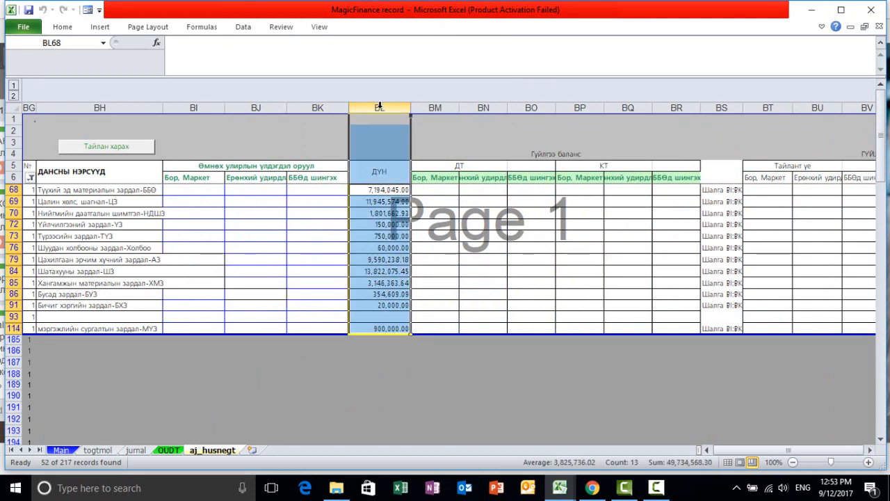
{"action": "left_click", "coordinate": [317, 236]}
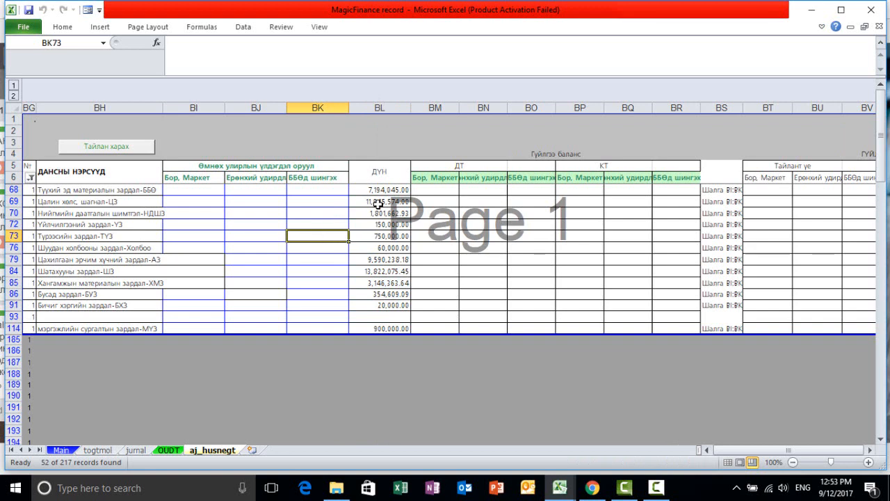
{"action": "left_click_drag", "start_coordinate": [375, 192], "coordinate": [378, 283]}
Examine the previous-quarter allocation columns BI to BK beside the BL totals, and the check column BS
{"action": "left_click_drag", "start_coordinate": [200, 108], "coordinate": [318, 108]}
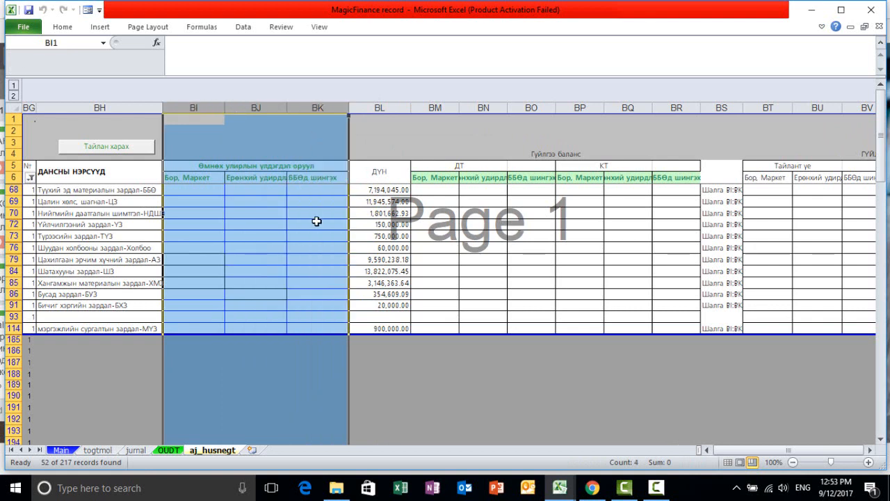
{"action": "left_click", "coordinate": [317, 223]}
{"action": "left_click", "coordinate": [244, 224]}
{"action": "left_click", "coordinate": [190, 215]}
{"action": "left_click", "coordinate": [258, 200]}
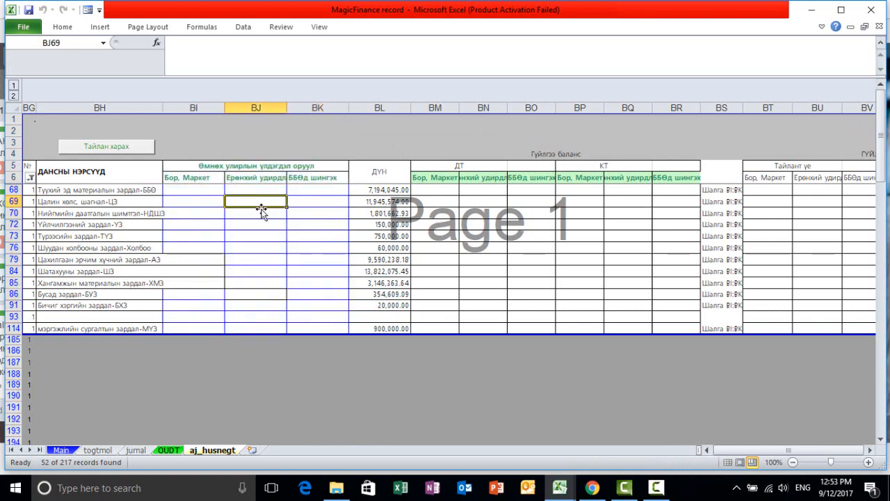
{"action": "left_click", "coordinate": [303, 222]}
{"action": "left_click", "coordinate": [242, 250]}
{"action": "left_click_drag", "start_coordinate": [201, 108], "coordinate": [380, 108]}
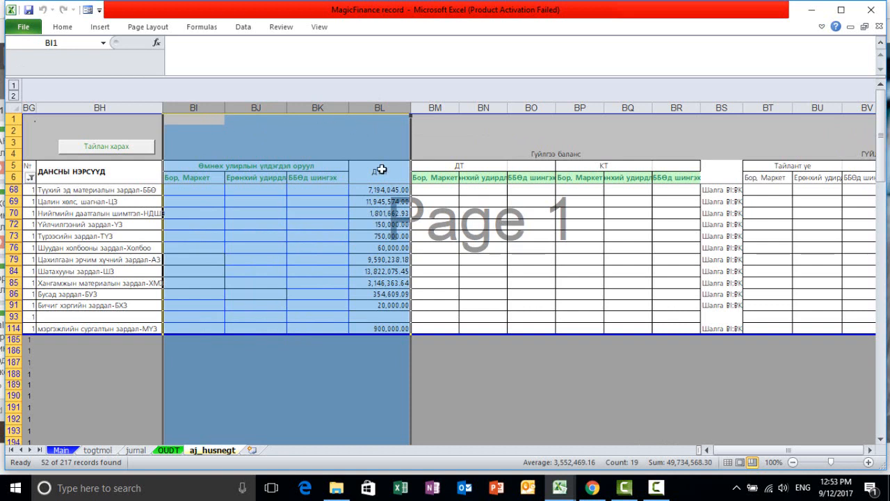
{"action": "left_click", "coordinate": [306, 213]}
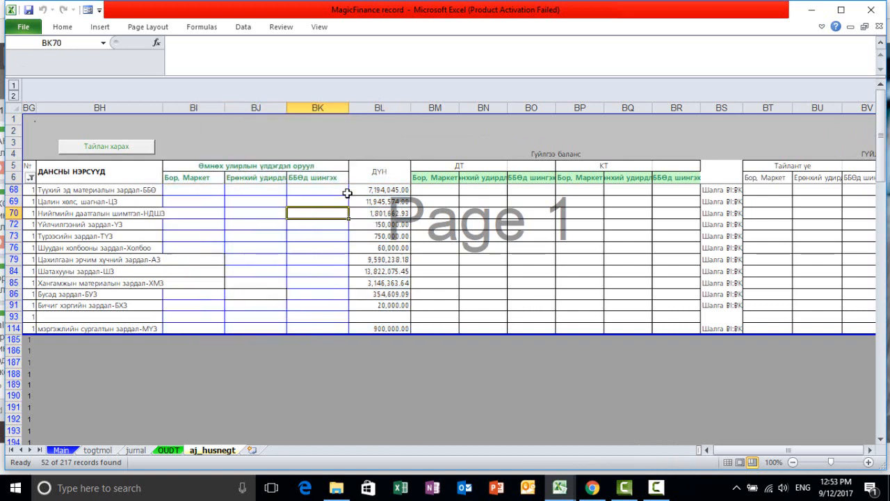
{"action": "left_click", "coordinate": [718, 108]}
{"action": "left_click", "coordinate": [730, 237]}
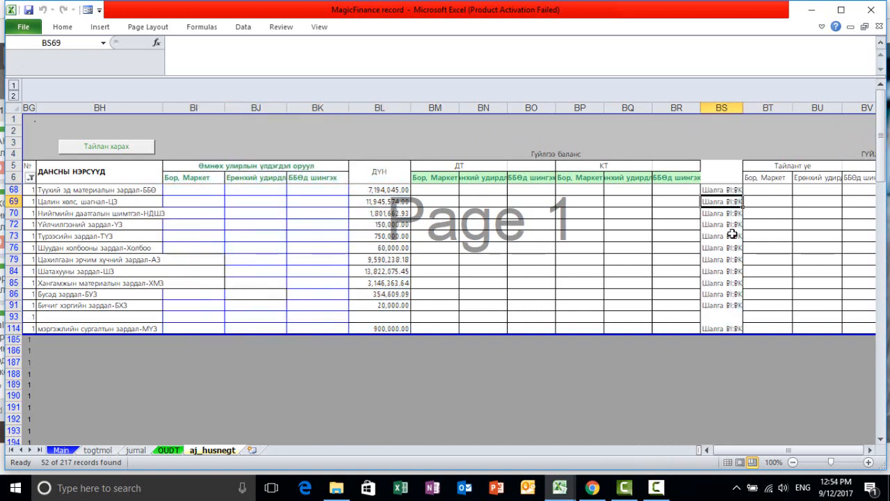
Enter 7,194,045.00 in BK68 as the ББӨд шингэх share of Түүхий эд материалын зардал, and inspect its check cell BS68
{"action": "left_click", "coordinate": [706, 450]}
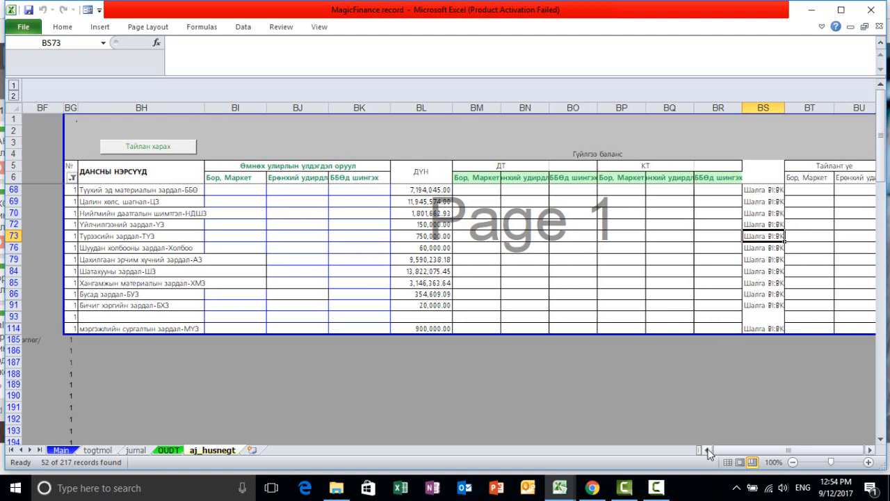
{"action": "left_click", "coordinate": [706, 450]}
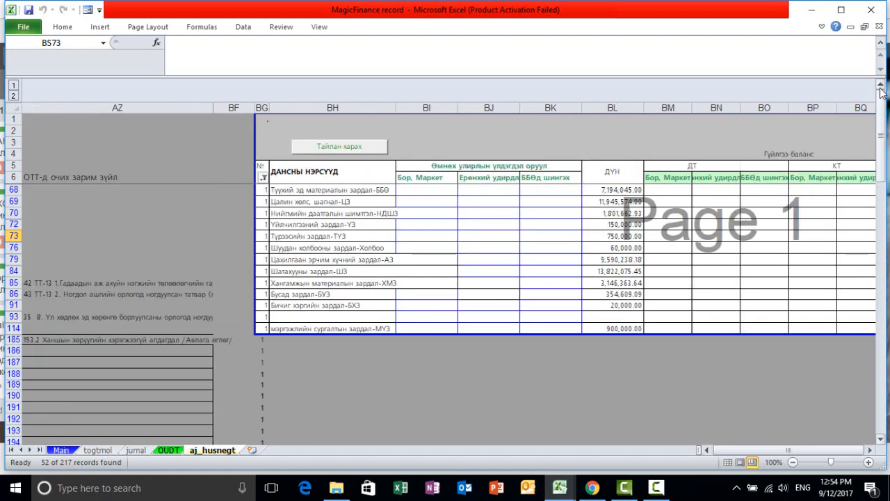
{"action": "left_click", "coordinate": [869, 450]}
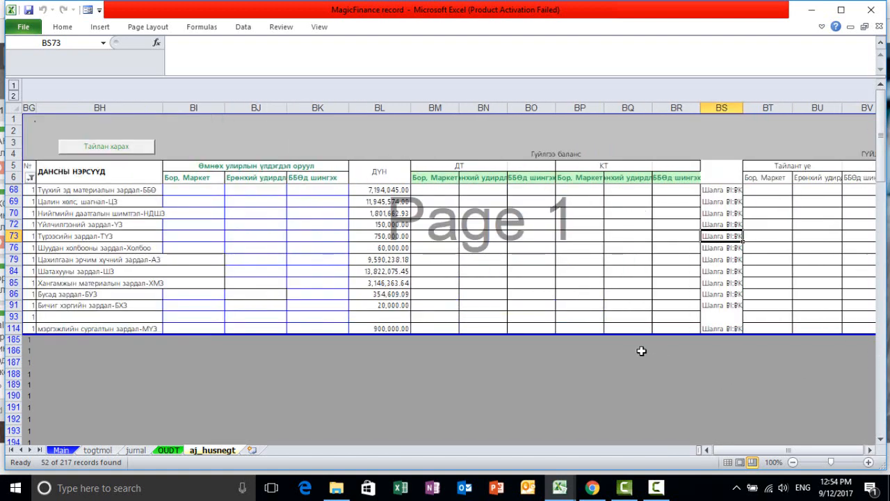
{"action": "left_click", "coordinate": [313, 193]}
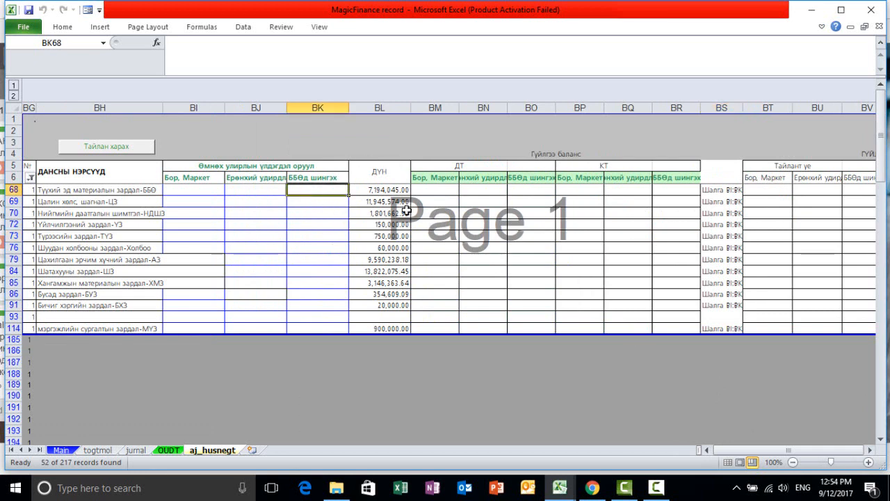
{"action": "type", "text": "7"}
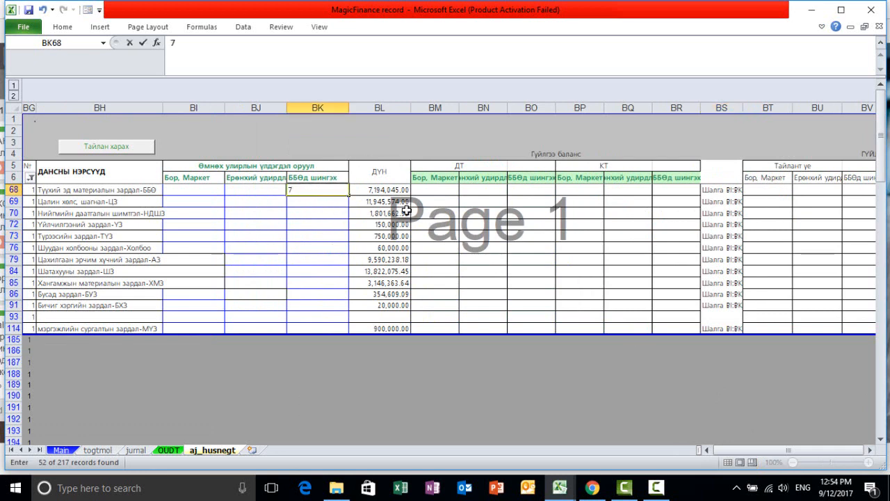
{"action": "type", "text": "194,045.00"}
{"action": "left_click", "coordinate": [722, 191]}
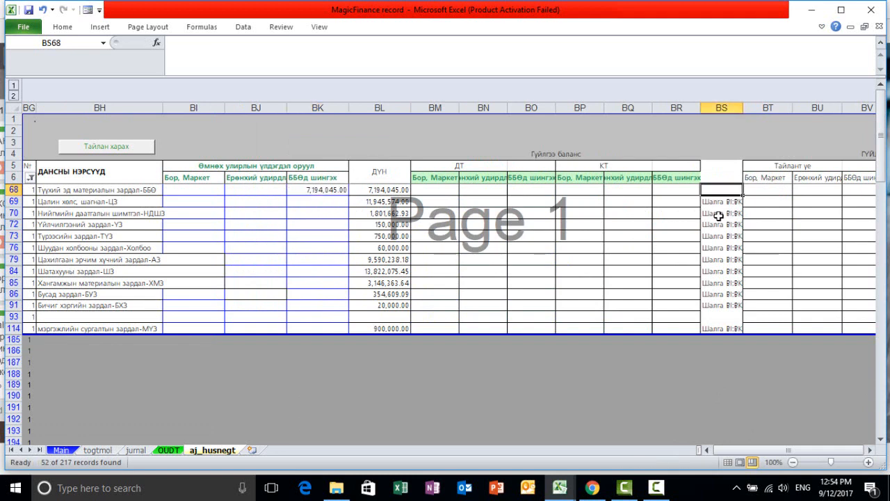
Enter 9937760 in BI69 as the Бор, Маркет share of Цалин хөлс, шагнал-ЦЗ
{"action": "left_click", "coordinate": [199, 201]}
{"action": "left_click", "coordinate": [256, 260]}
{"action": "left_click", "coordinate": [321, 224]}
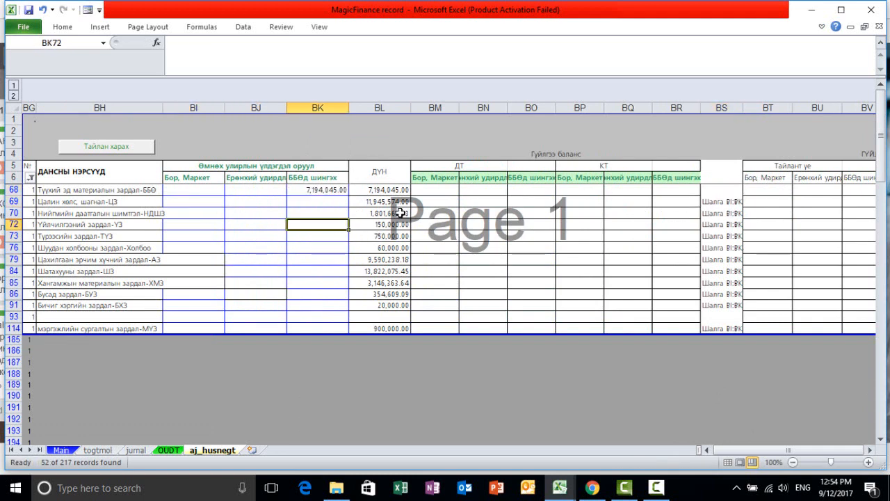
{"action": "left_click", "coordinate": [381, 203]}
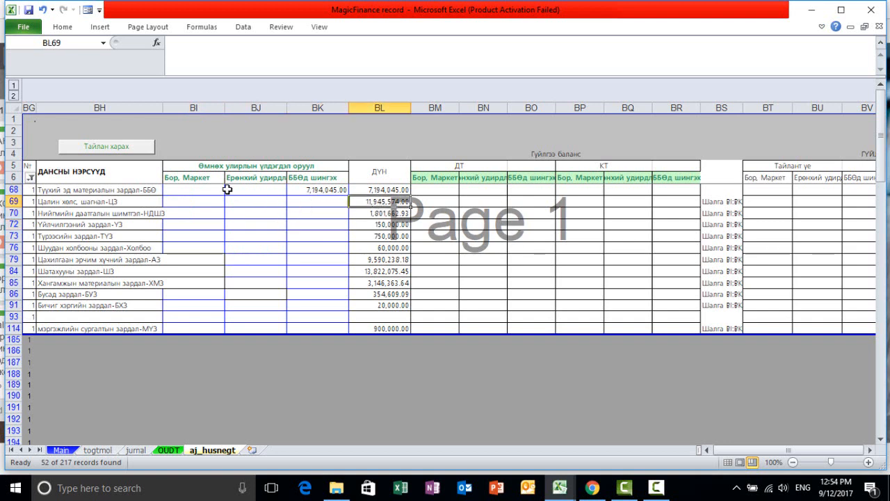
{"action": "left_click", "coordinate": [202, 200]}
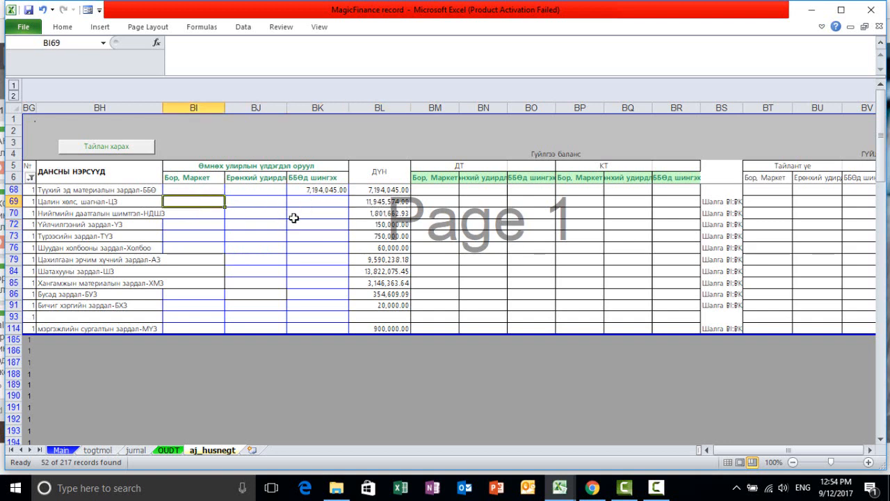
{"action": "type", "text": "9937760"}
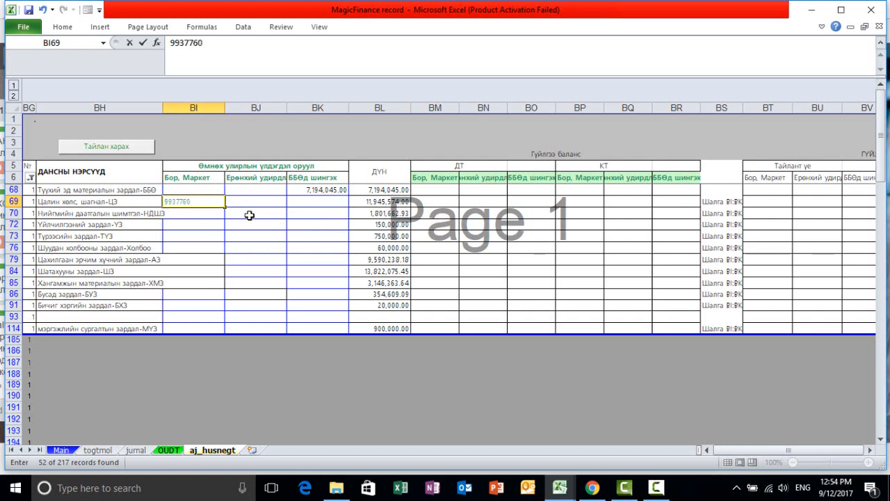
{"action": "left_click", "coordinate": [193, 235]}
Enter 2007814 in BJ69 as the general management share of Цалин хөлс, шагнал-ЦЗ and sum BI69:BK69
{"action": "left_click", "coordinate": [263, 202]}
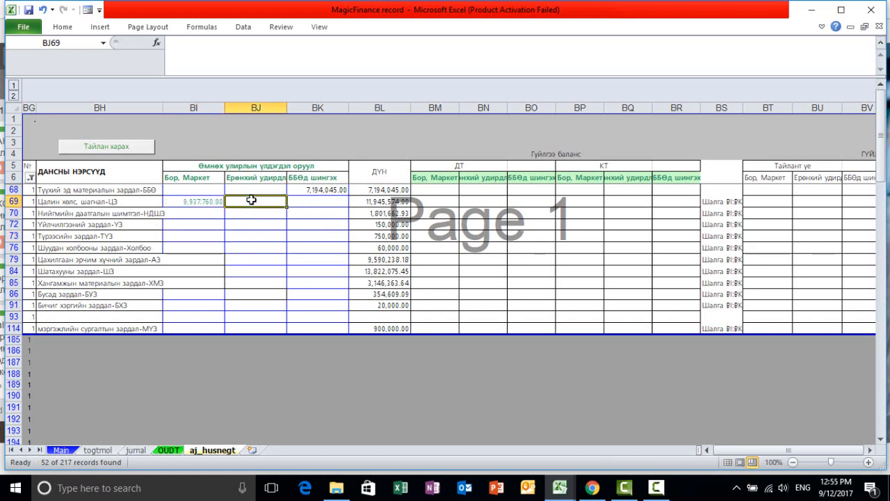
{"action": "type", "text": "2007814"}
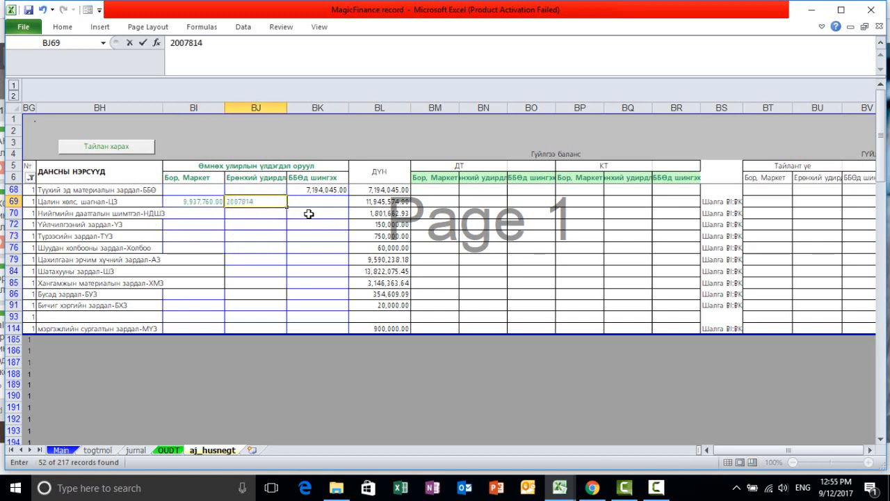
{"action": "left_click", "coordinate": [261, 224]}
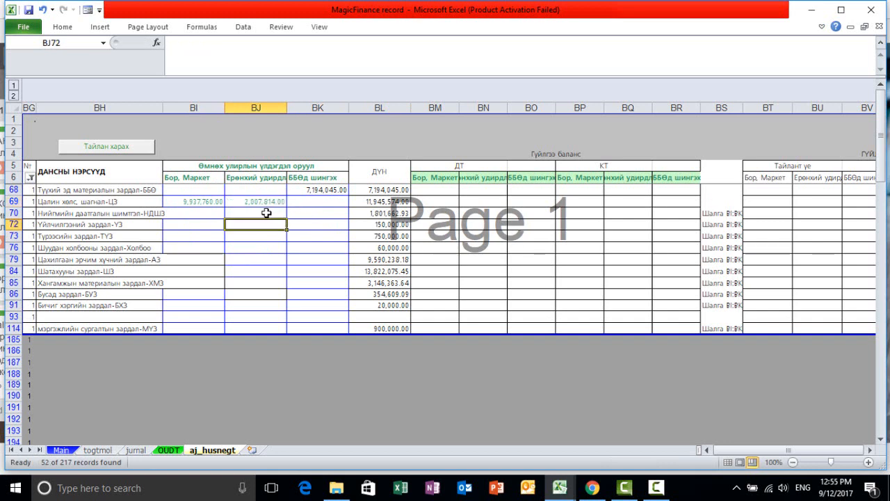
{"action": "left_click_drag", "start_coordinate": [207, 201], "coordinate": [302, 204]}
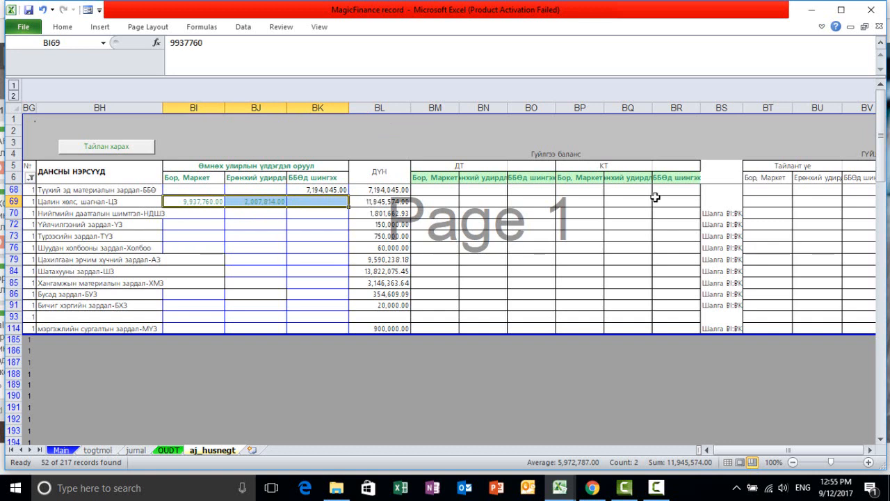
Split the social insurance expense in row 70 into 1580803.39 in BI70 and 220859.54 in BJ70
{"action": "key", "text": "Down"}
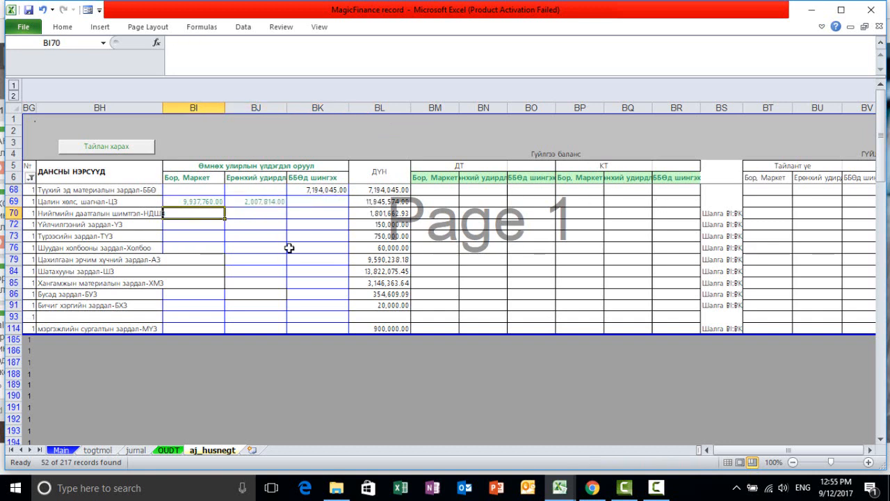
{"action": "type", "text": "1,580,"}
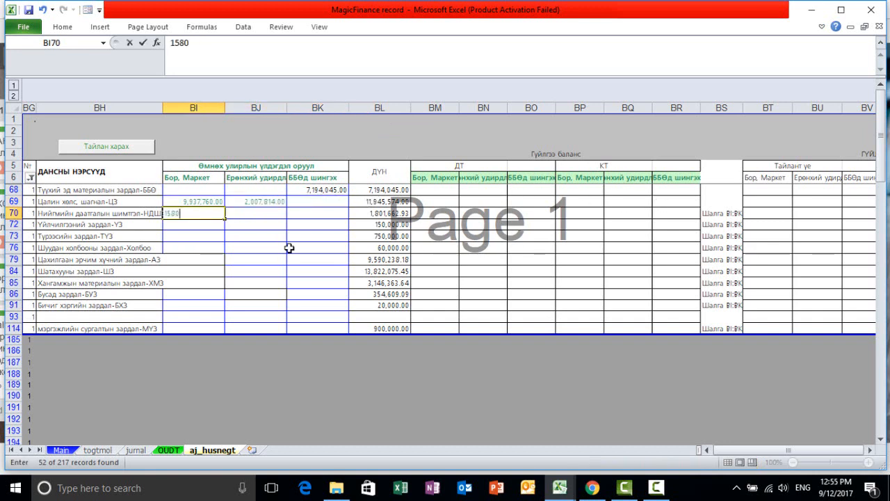
{"action": "type", "text": "803.39"}
{"action": "key", "text": "Tab"}
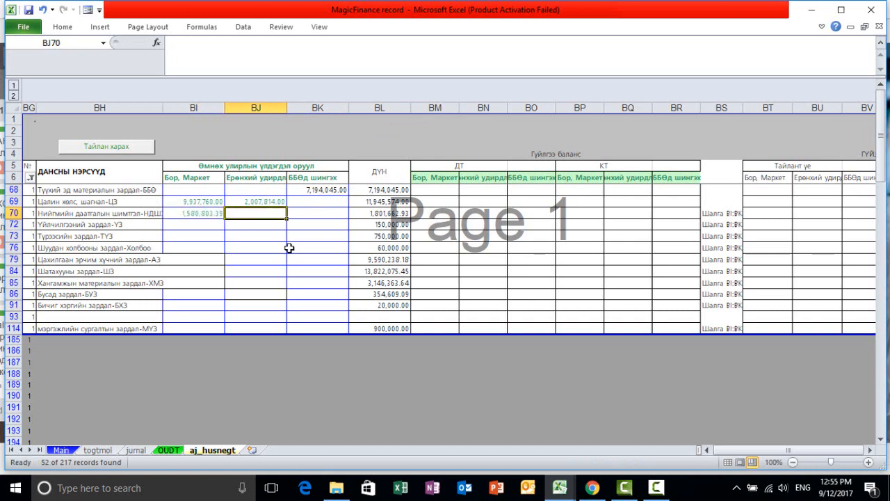
{"action": "type", "text": "220859.54"}
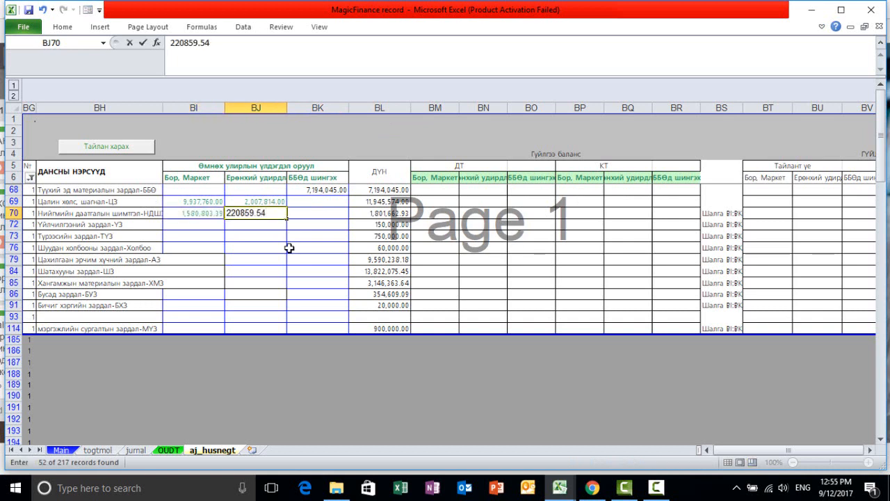
{"action": "key", "text": "Return"}
Allocate 150000 of service expense in BI72 and 750,000 of rent expense in BJ73
{"action": "type", "text": "150000"}
{"action": "key", "text": "Return"}
{"action": "key", "text": "Tab"}
{"action": "type", "text": "7"}
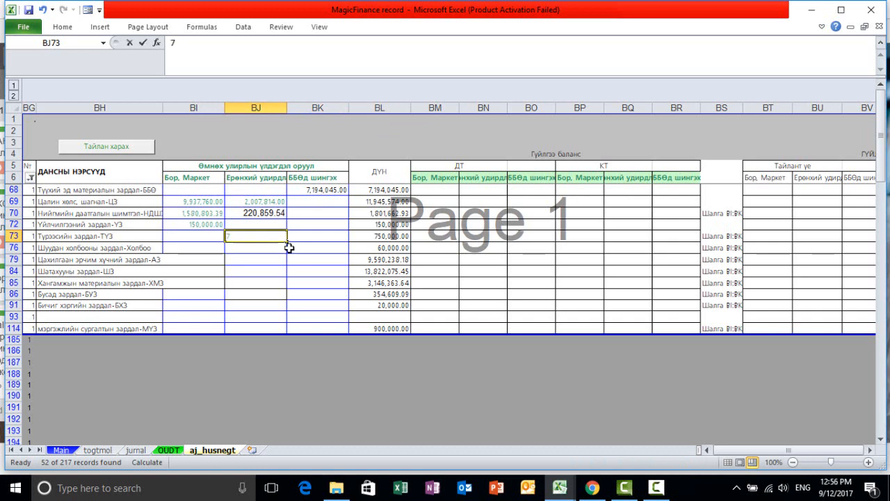
{"action": "type", "text": "50,000"}
{"action": "key", "text": "Return"}
Allocate 20000 of Бичиг хэргийн зардал in BJ91 and 900000 of мэргэжлийн сургалтын зардал in BJ114
{"action": "type", "text": "20000"}
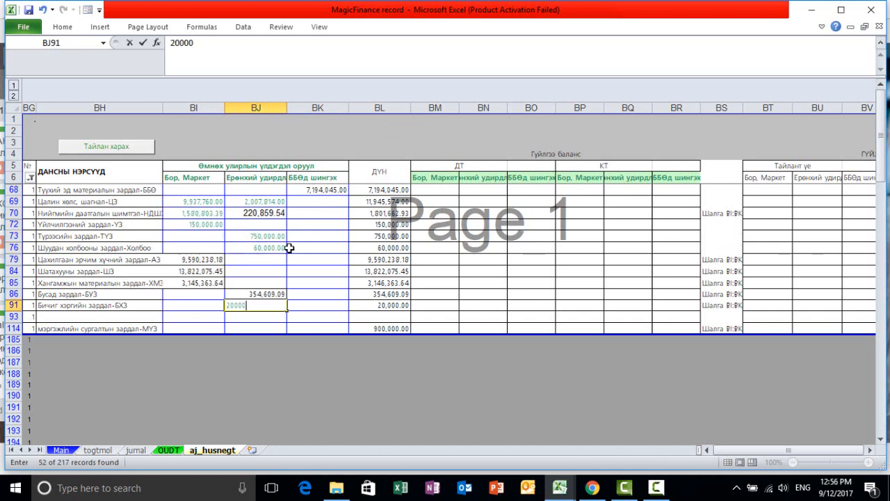
{"action": "key", "text": "Return"}
{"action": "key", "text": "Down"}
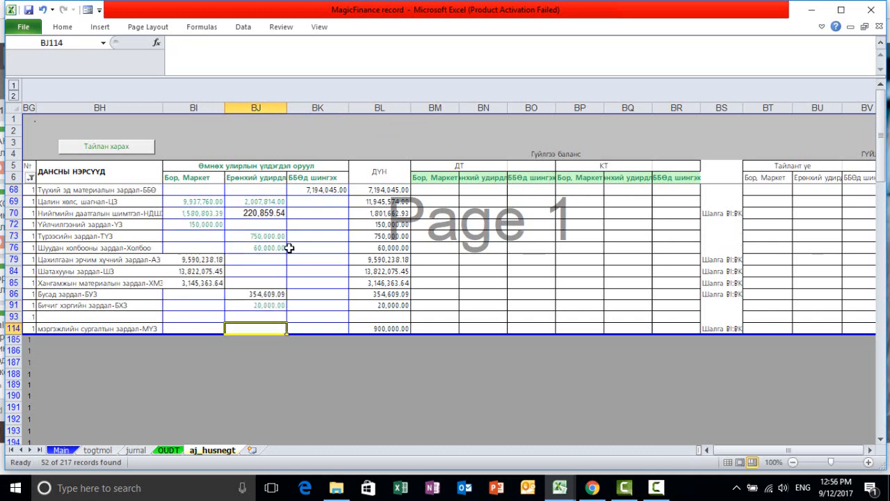
{"action": "type", "text": "900000"}
{"action": "key", "text": "Return"}
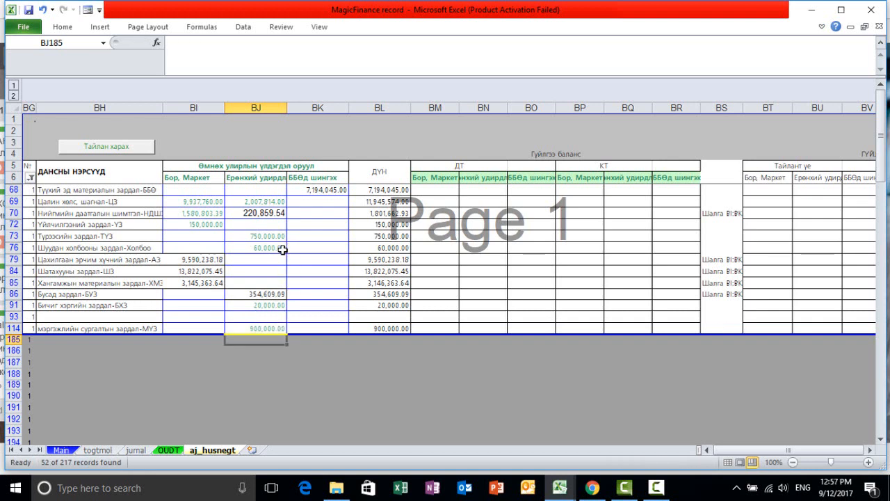
Compare the allocations in BI68:BK114 with the BL totals for the rows still flagged in check column BS
{"action": "left_click_drag", "start_coordinate": [188, 190], "coordinate": [313, 321]}
{"action": "left_click", "coordinate": [317, 259]}
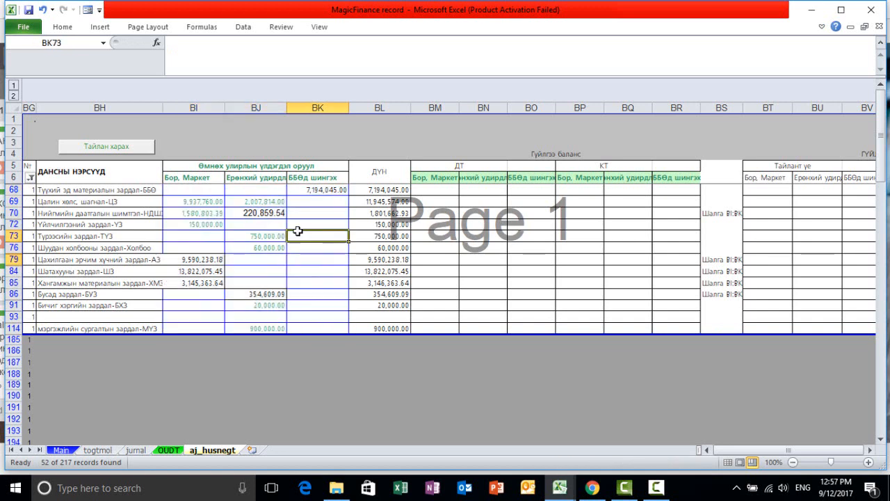
{"action": "left_click", "coordinate": [729, 216]}
{"action": "left_click", "coordinate": [314, 246]}
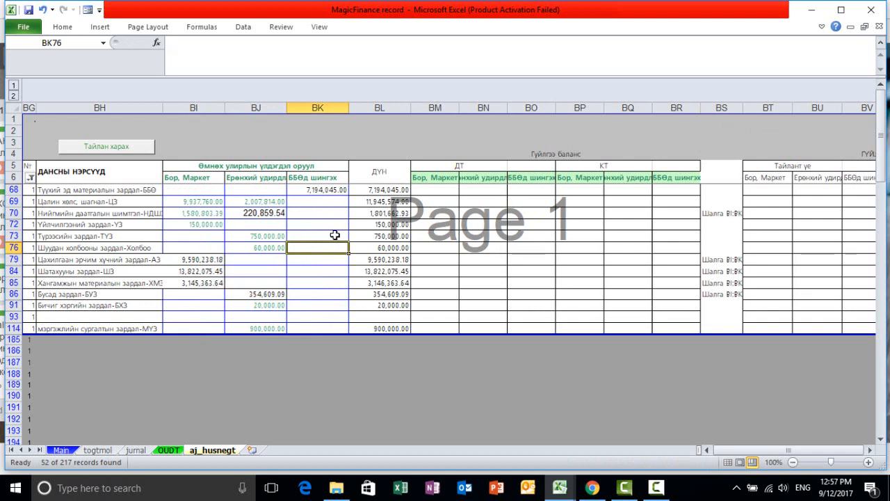
{"action": "left_click", "coordinate": [321, 262]}
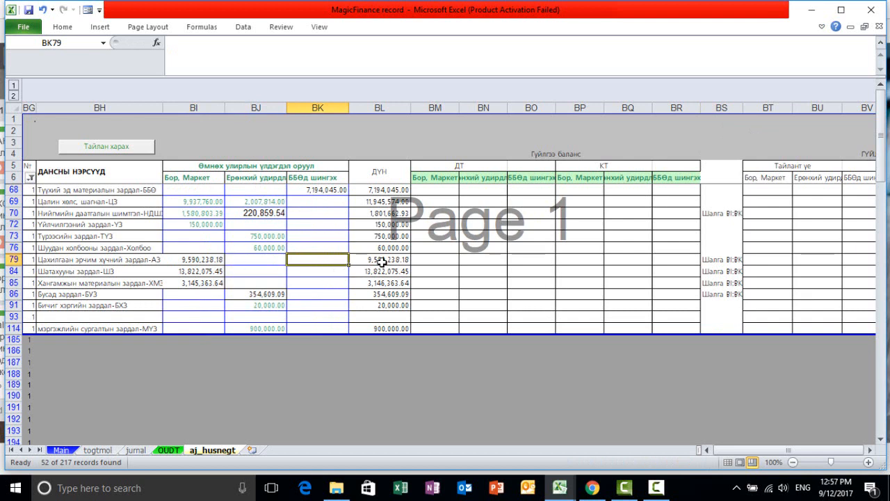
{"action": "left_click", "coordinate": [380, 261]}
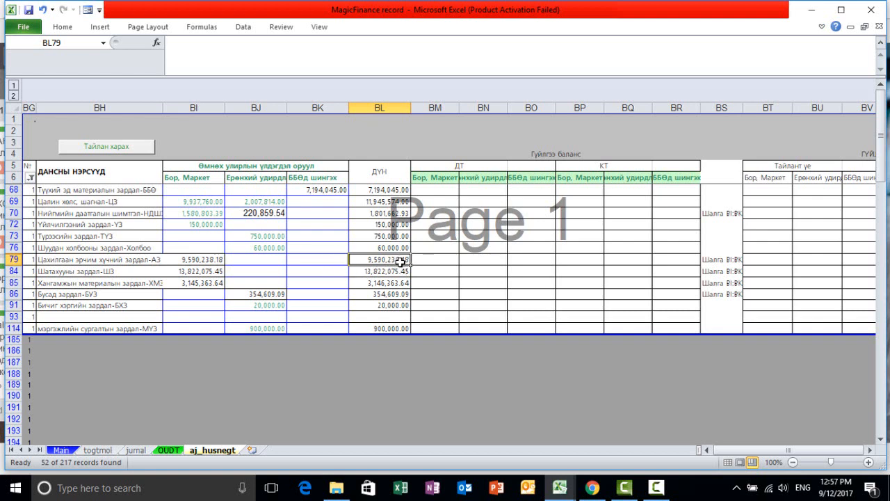
{"action": "left_click", "coordinate": [211, 258]}
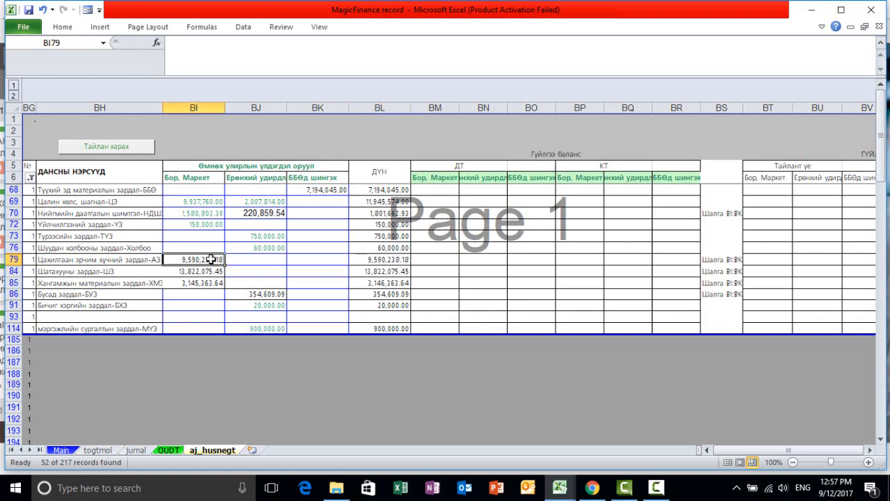
{"action": "left_click", "coordinate": [381, 261]}
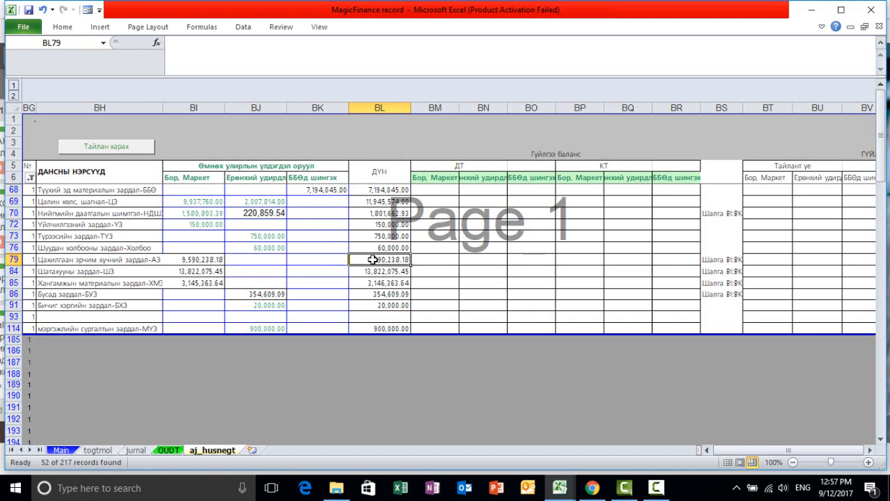
{"action": "left_click", "coordinate": [372, 282]}
Copy the totals in BL79:BL85 and paste them into the Бор, Маркет column starting at BI79
{"action": "left_click", "coordinate": [367, 260]}
{"action": "key", "text": "shift+Down"}
{"action": "key", "text": "shift+Down"}
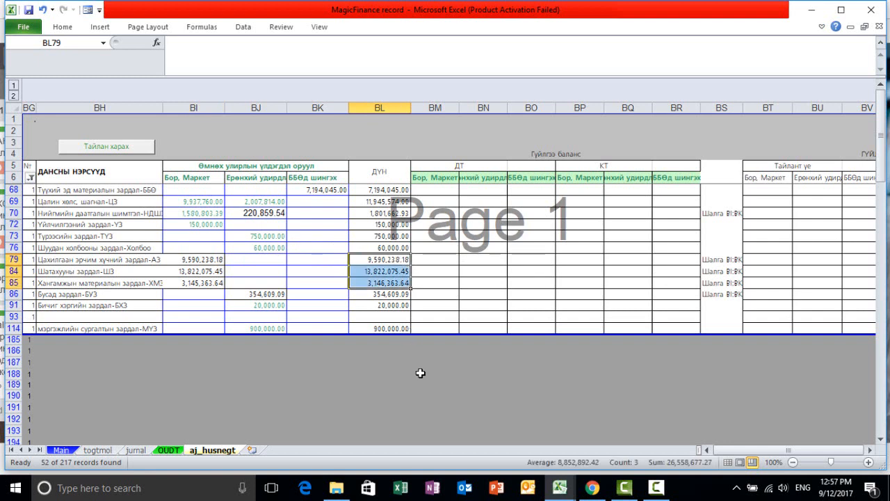
{"action": "key", "text": "ctrl+c"}
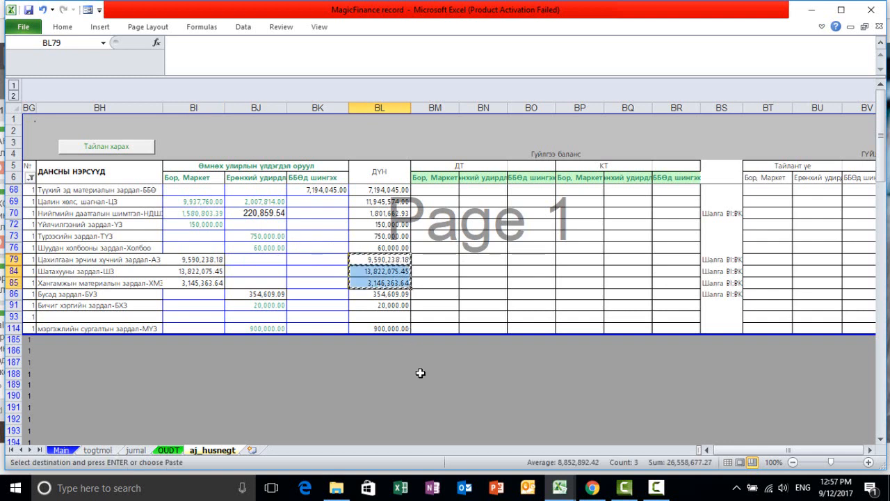
{"action": "key", "text": "Left"}
{"action": "key", "text": "Left"}
{"action": "key", "text": "Left"}
{"action": "key", "text": "ctrl+v"}
Copy the fuel and supplies totals in BL84:BL85 into the Бор, Маркет column at BI84
{"action": "left_click_drag", "start_coordinate": [364, 272], "coordinate": [362, 282]}
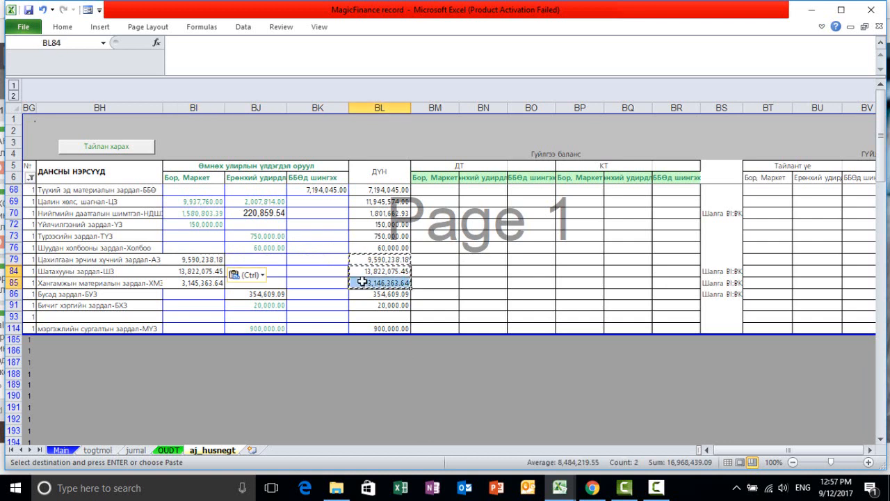
{"action": "key", "text": "ctrl+c"}
{"action": "key", "text": "Left"}
{"action": "key", "text": "Left"}
{"action": "key", "text": "Left"}
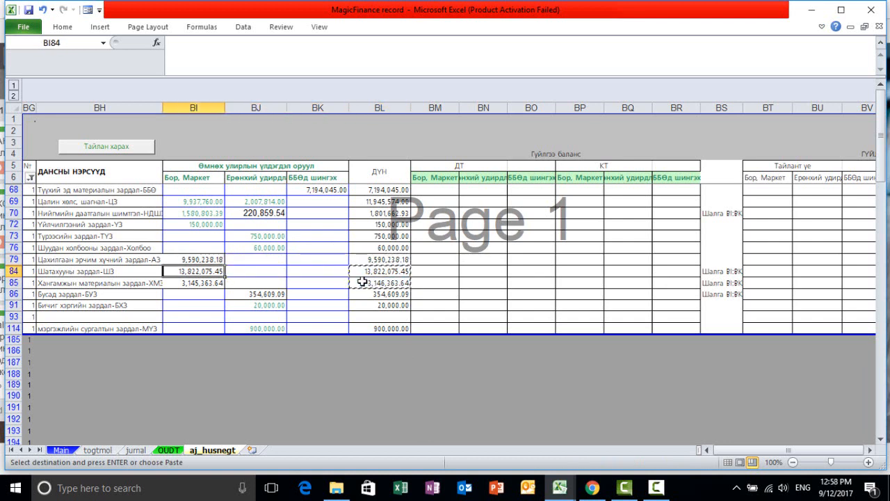
{"action": "key", "text": "ctrl+v"}
Copy the Бусад зардал-БУЗ total from BL86 into the general management column at BJ86
{"action": "left_click", "coordinate": [401, 296]}
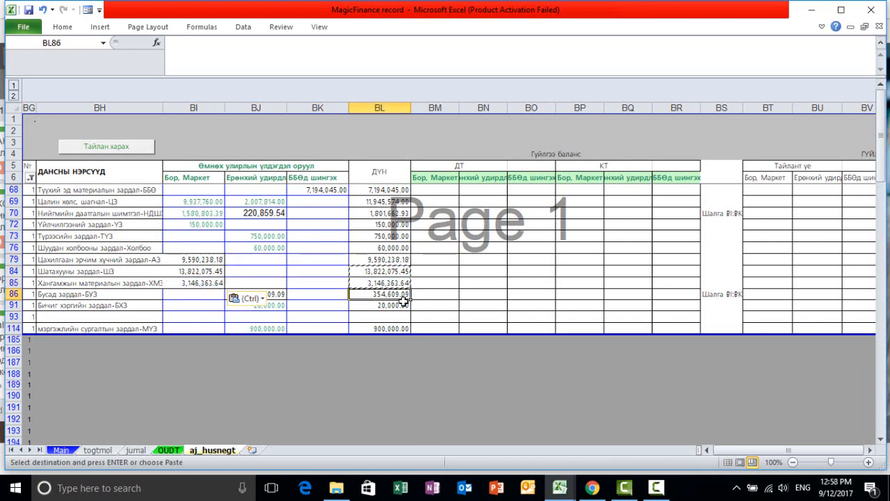
{"action": "key", "text": "ctrl+c"}
{"action": "key", "text": "Left"}
{"action": "key", "text": "Left"}
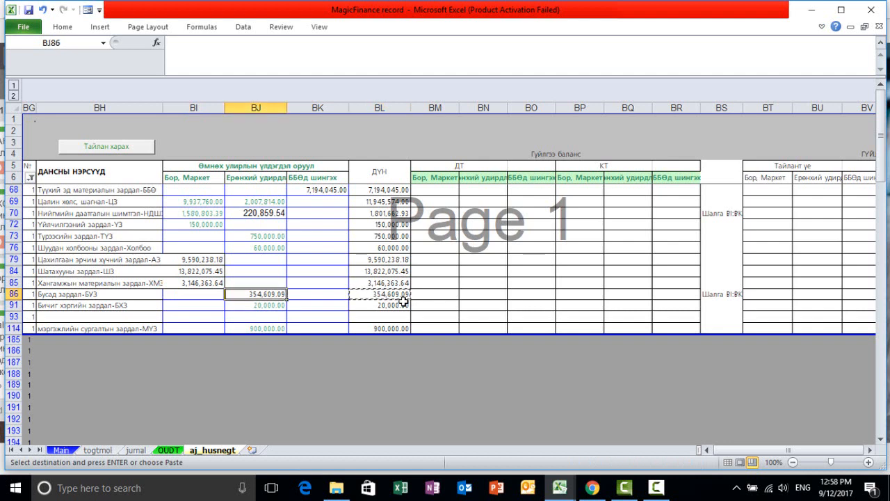
{"action": "key", "text": "ctrl+v"}
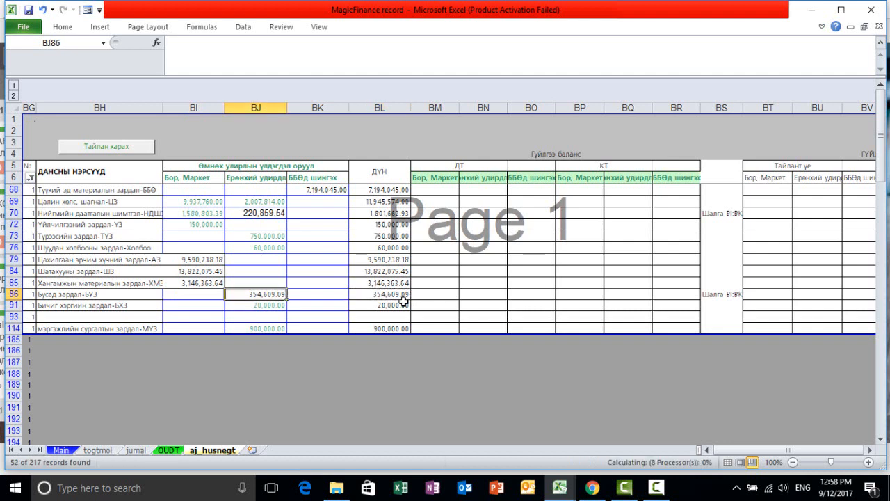
Compare the social insurance allocations in BI70:BJ70 with the BL70 total and the flag in check cell BS70
{"action": "left_click", "coordinate": [312, 262]}
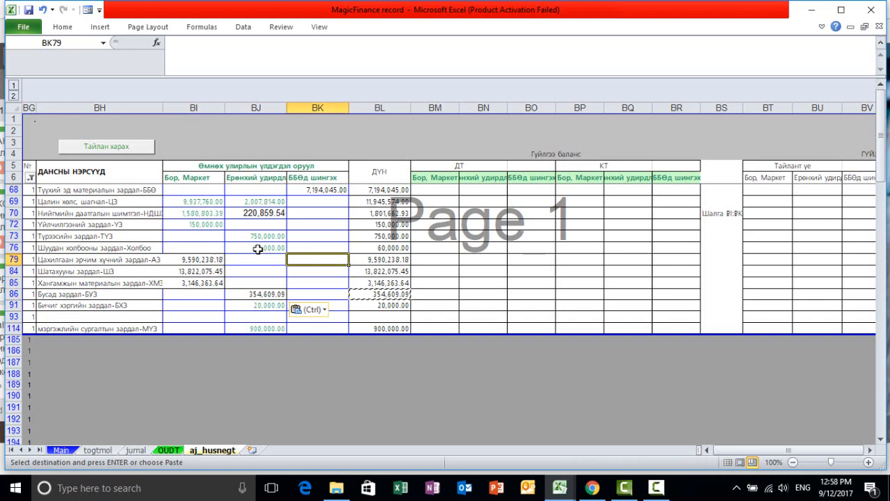
{"action": "left_click", "coordinate": [322, 249]}
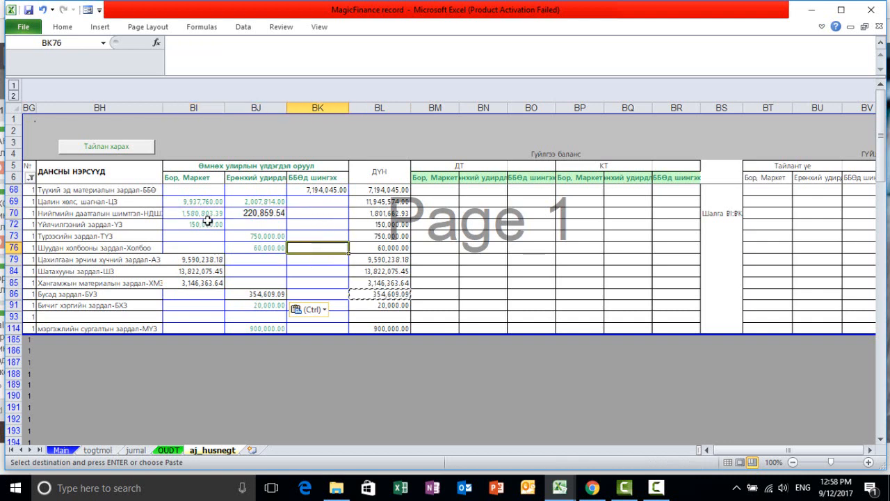
{"action": "left_click", "coordinate": [366, 215]}
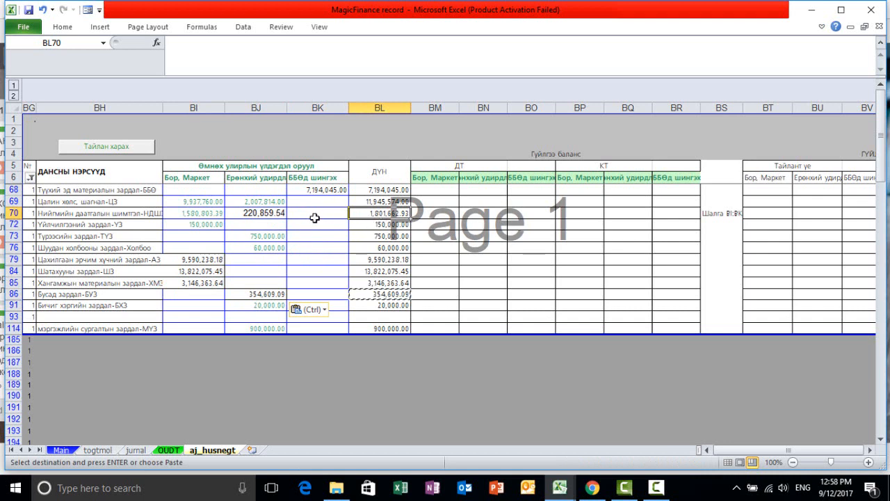
{"action": "left_click_drag", "start_coordinate": [212, 213], "coordinate": [252, 213]}
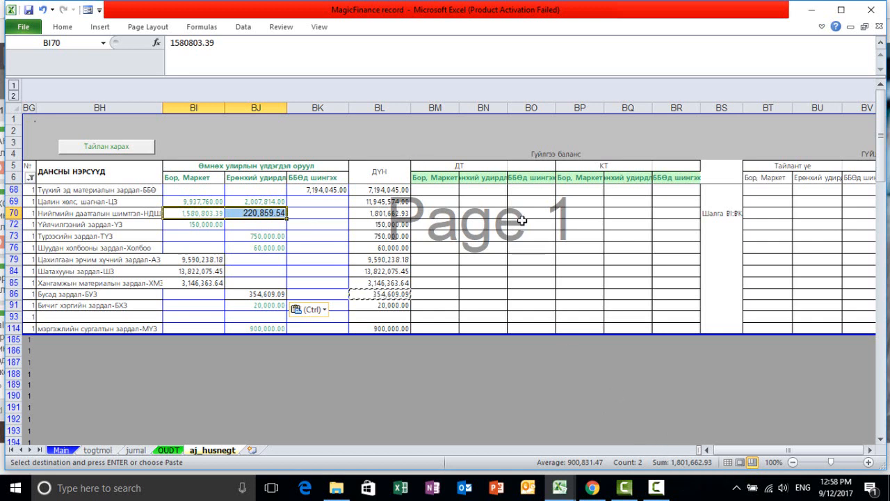
{"action": "left_click", "coordinate": [717, 214]}
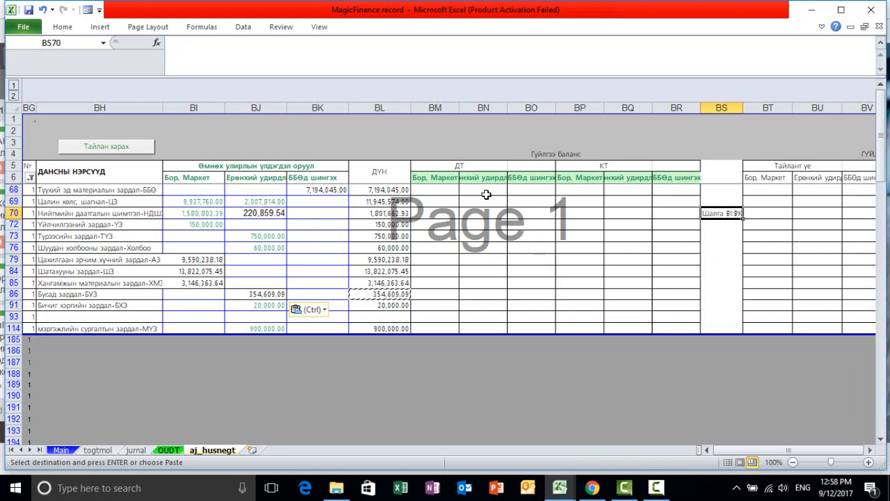
{"action": "left_click", "coordinate": [389, 212]}
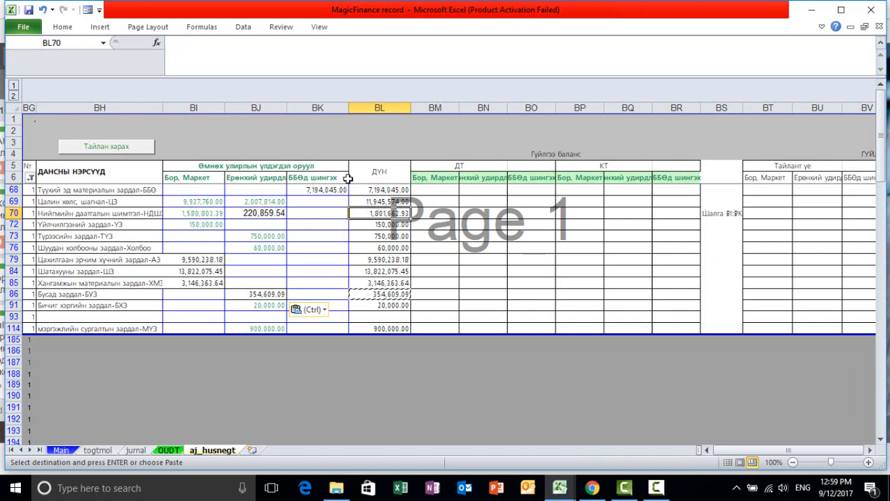
{"action": "left_click_drag", "start_coordinate": [251, 216], "coordinate": [217, 214]}
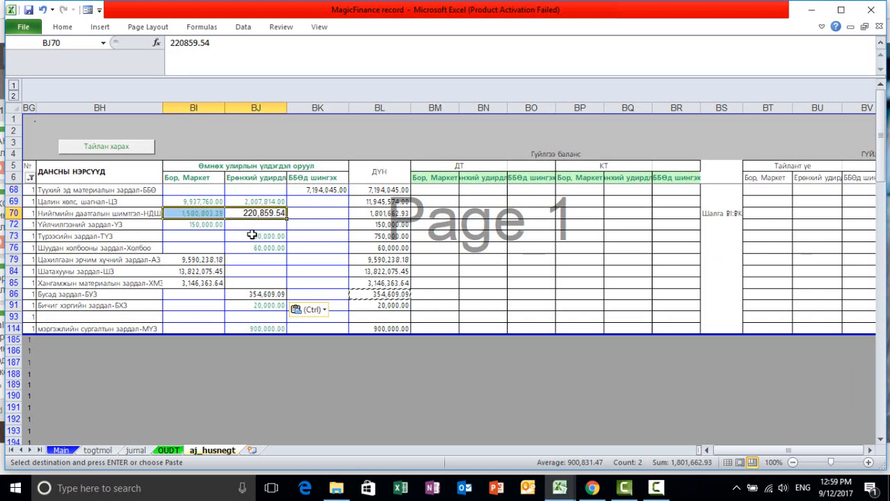
{"action": "left_click", "coordinate": [249, 226]}
{"action": "left_click", "coordinate": [259, 216]}
{"action": "left_click", "coordinate": [217, 215]}
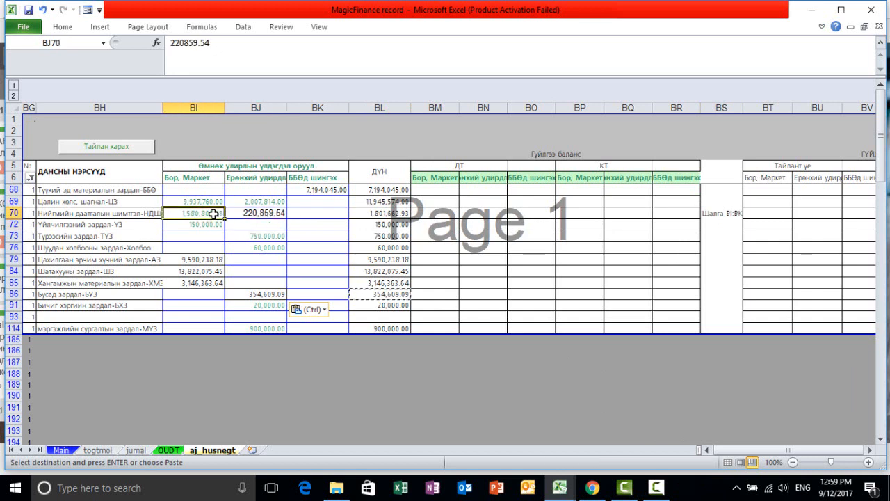
Copy the social insurance total from BL70 and paste it into cell E5 of a new blank workbook
{"action": "left_click", "coordinate": [396, 212]}
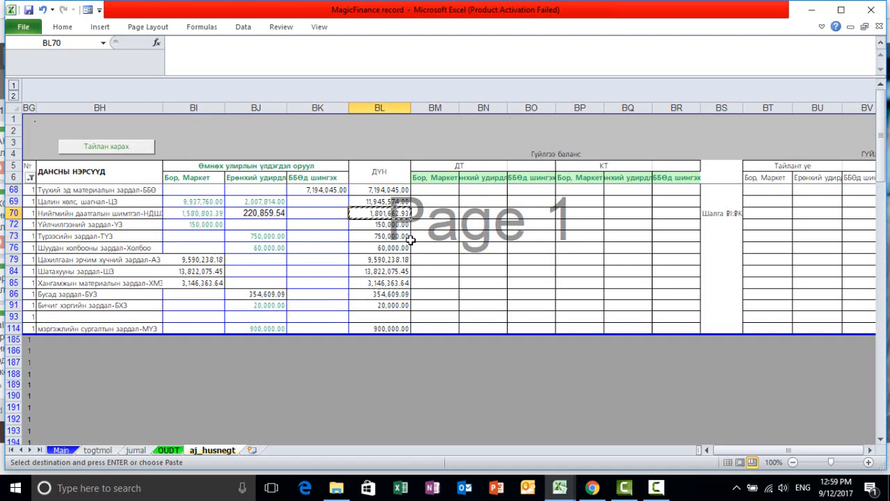
{"action": "key", "text": "ctrl+c"}
{"action": "left_click", "coordinate": [28, 28]}
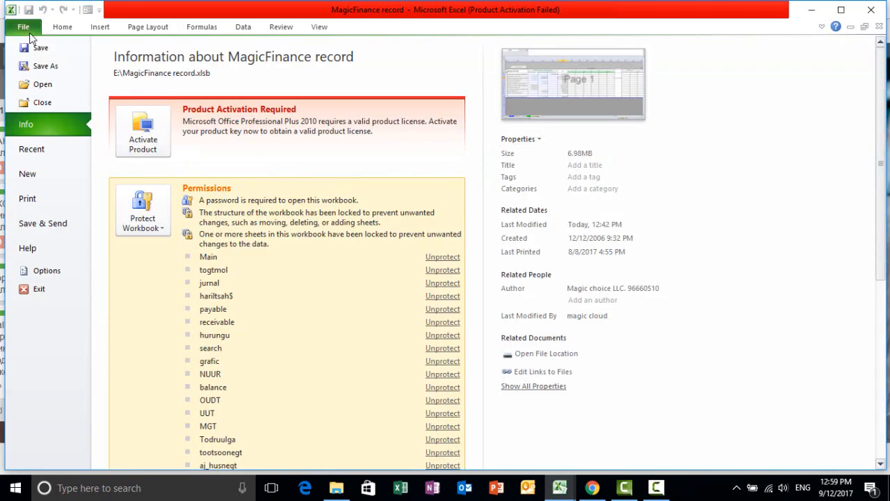
{"action": "left_click", "coordinate": [27, 174]}
{"action": "left_click", "coordinate": [664, 325]}
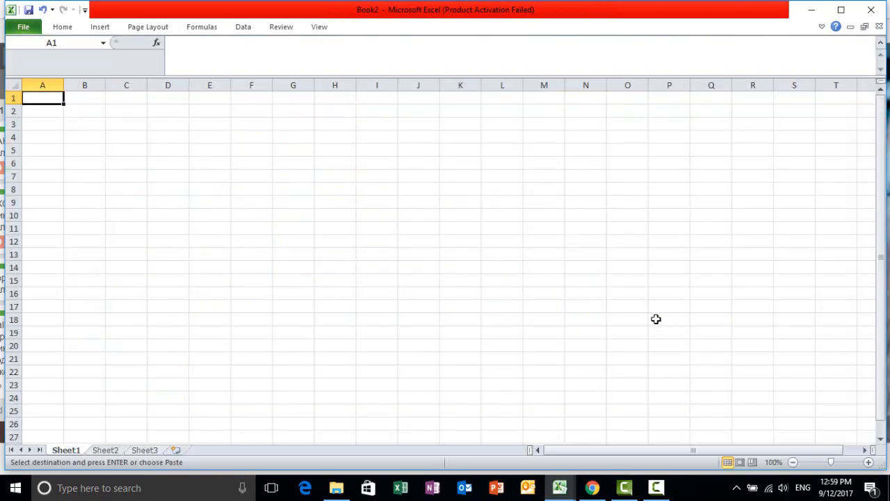
{"action": "left_click", "coordinate": [213, 148]}
{"action": "key", "text": "ctrl+v"}
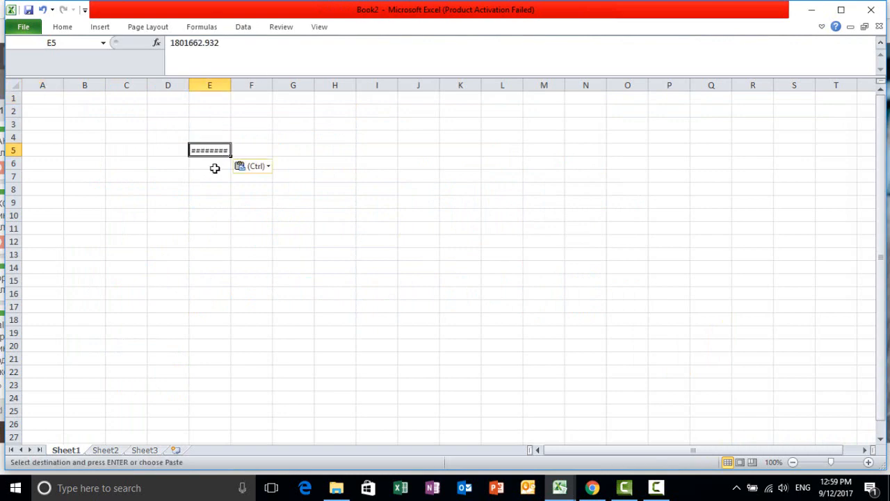
Inspect the full unrounded value stored in E5 and widen column E slightly
{"action": "left_click_drag", "start_coordinate": [218, 43], "coordinate": [178, 60]}
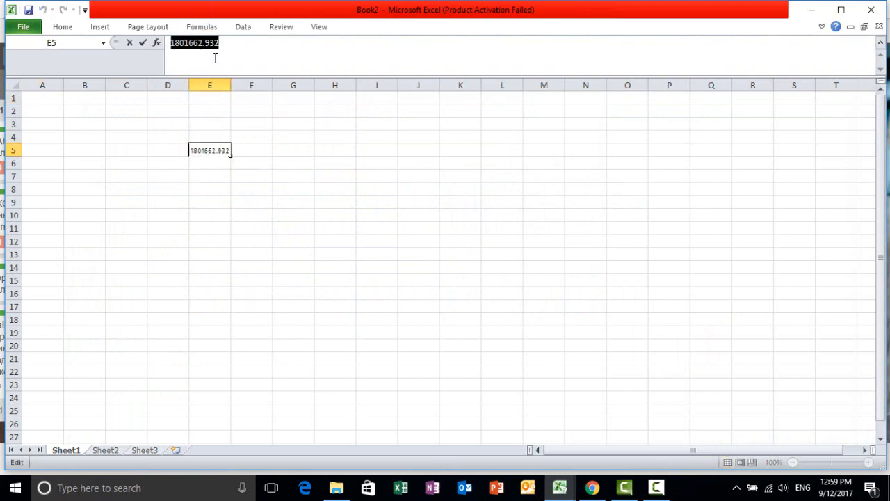
{"action": "left_click", "coordinate": [220, 110]}
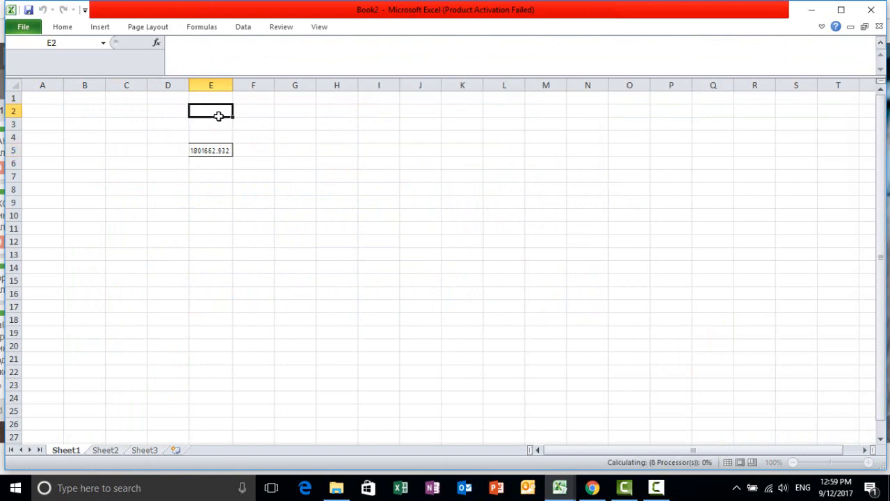
{"action": "left_click_drag", "start_coordinate": [232, 86], "coordinate": [237, 87]}
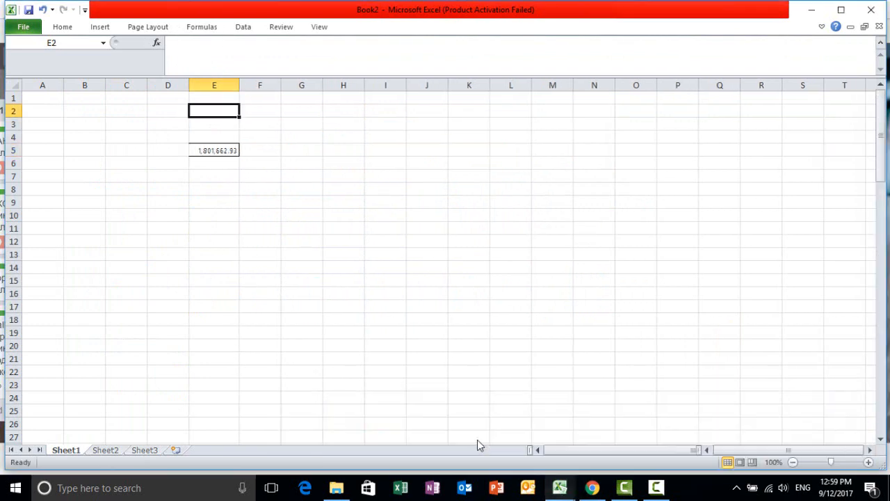
Copy the Бор, Маркет amount from BI70 of the MagicFinance workbook into cell E7 of the blank workbook
{"action": "left_click", "coordinate": [477, 443]}
{"action": "left_click", "coordinate": [203, 213]}
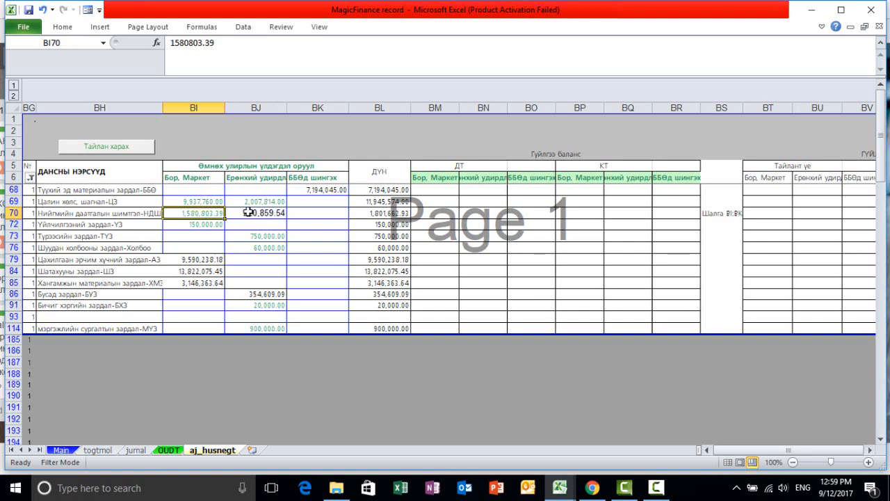
{"action": "key", "text": "ctrl+c"}
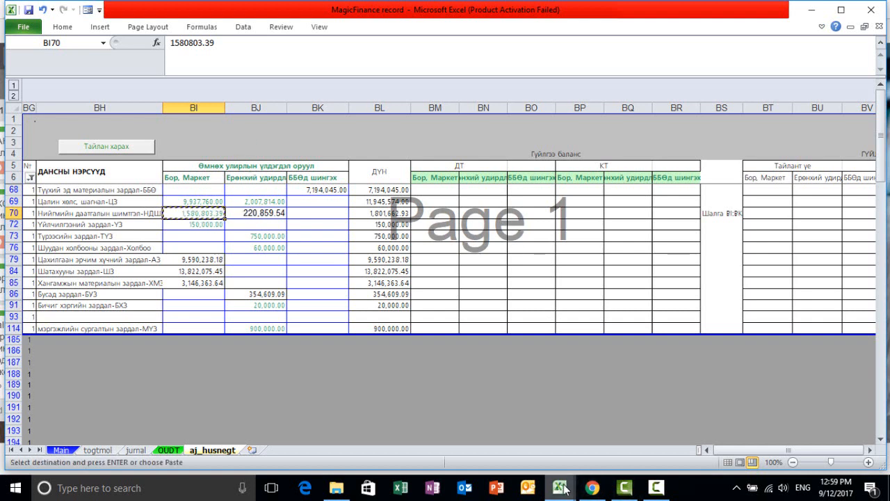
{"action": "mouse_move", "coordinate": [565, 489]}
{"action": "left_click", "coordinate": [739, 439]}
{"action": "left_click", "coordinate": [214, 176]}
{"action": "key", "text": "Return"}
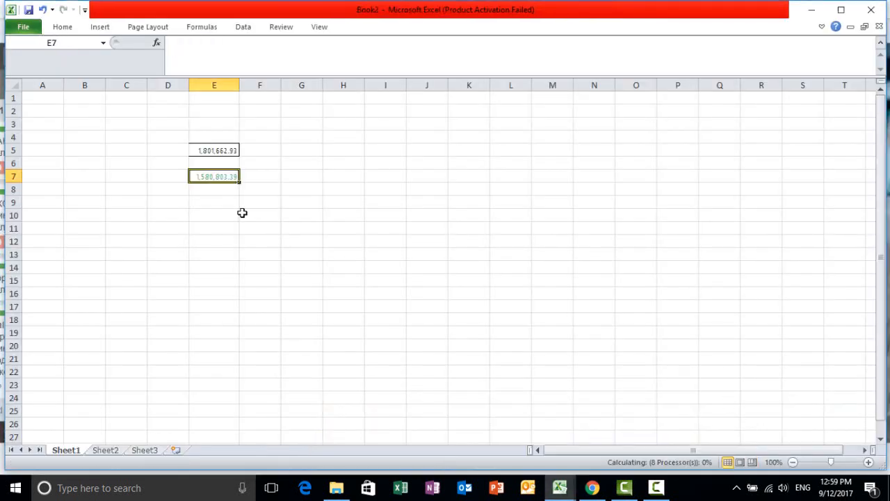
Calculate the difference between the two pasted amounts in E10 with the function =ABS(E5-E7)
{"action": "left_click", "coordinate": [215, 212]}
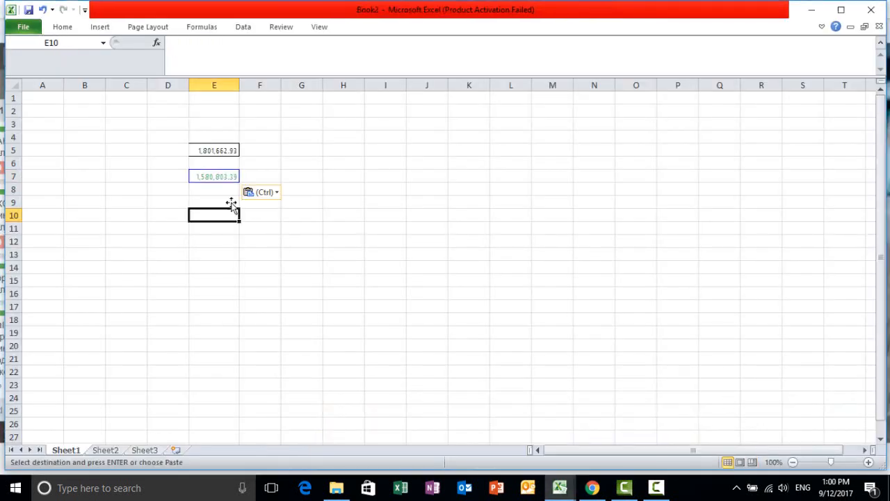
{"action": "left_click", "coordinate": [156, 44]}
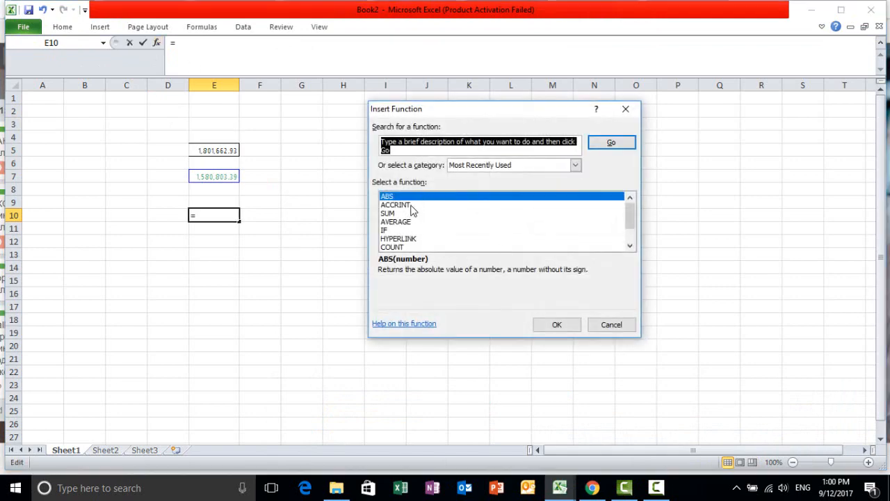
{"action": "left_click", "coordinate": [556, 324]}
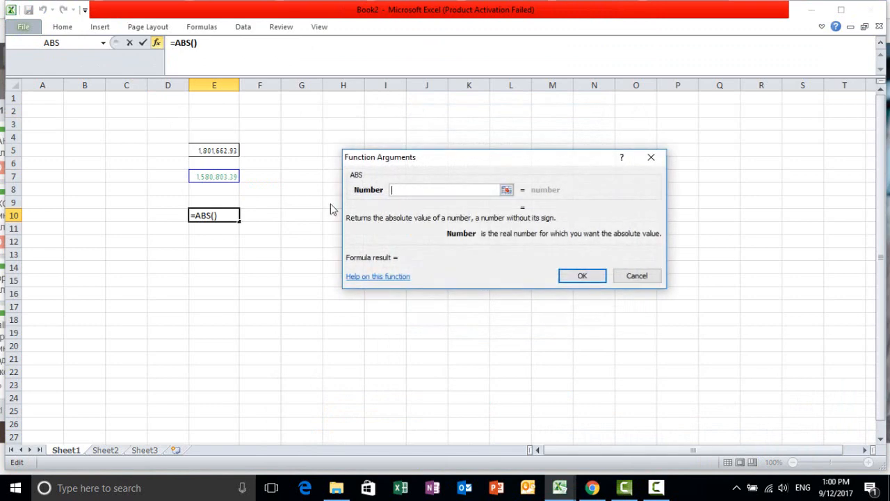
{"action": "left_click", "coordinate": [222, 149]}
{"action": "type", "text": "-"}
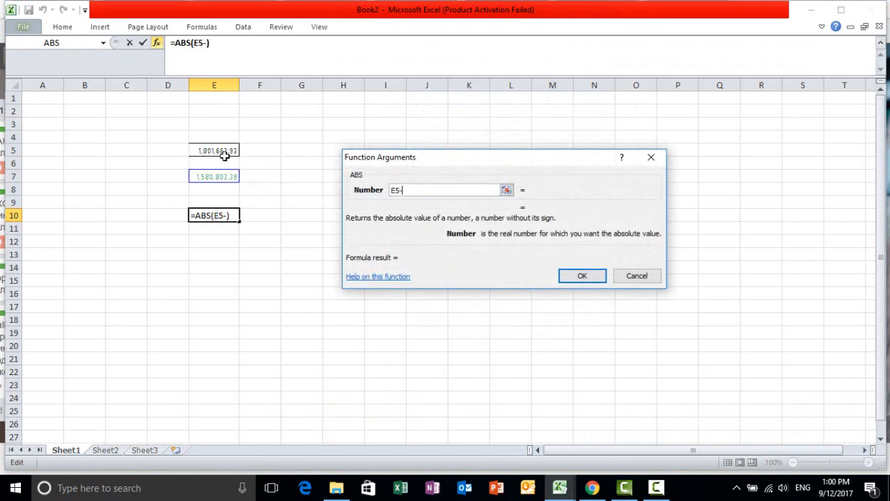
{"action": "left_click", "coordinate": [218, 177]}
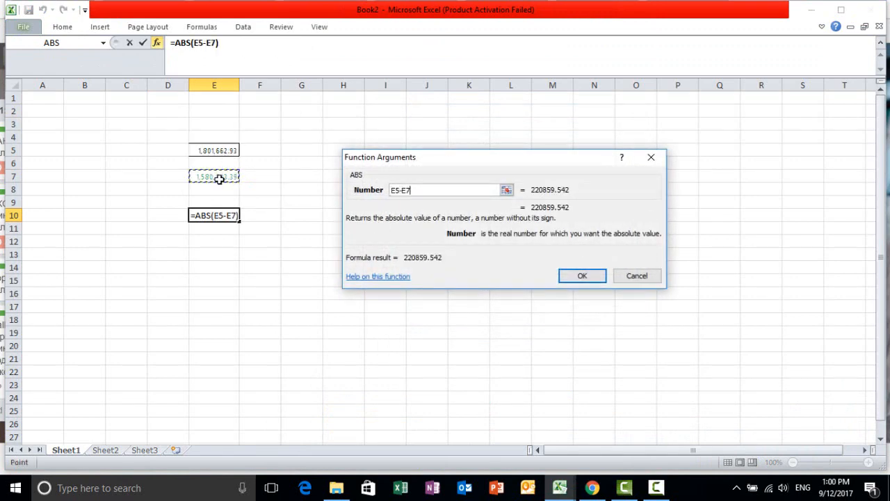
{"action": "left_click", "coordinate": [579, 276]}
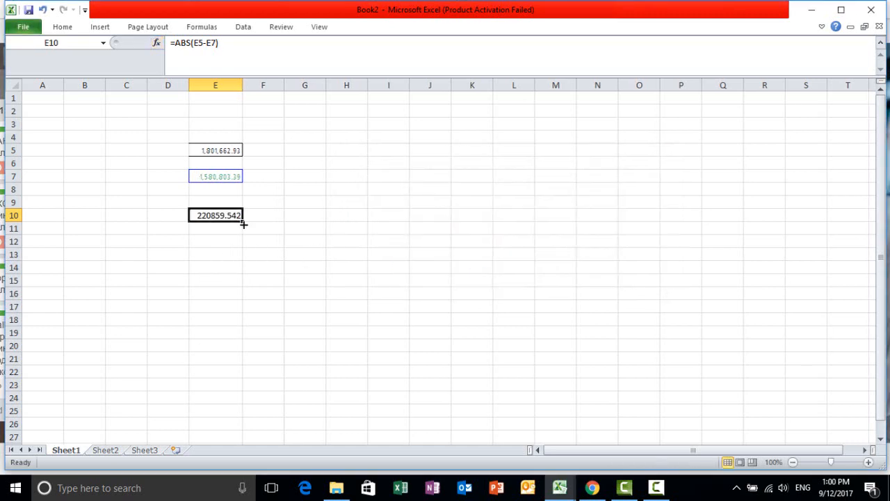
Copy the E10 result and paste it as values only into BJ70 of the MagicFinance workbook
{"action": "key", "text": "ctrl+c"}
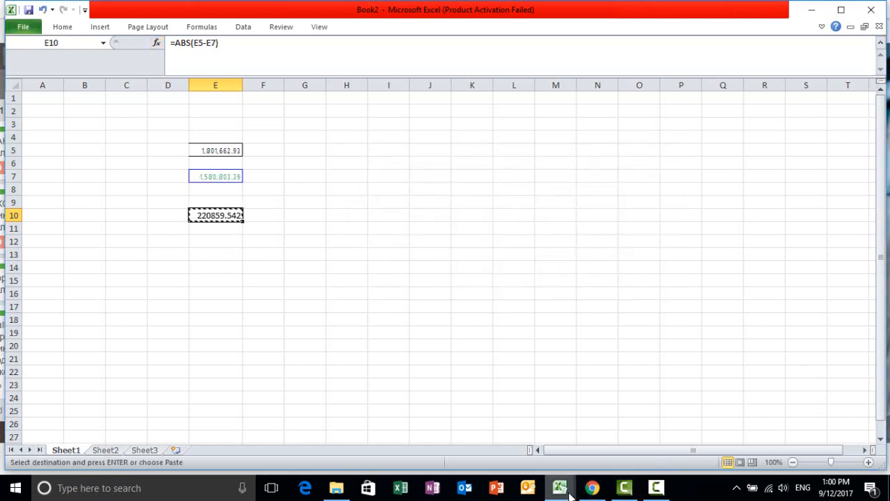
{"action": "mouse_move", "coordinate": [559, 486]}
{"action": "left_click", "coordinate": [530, 467]}
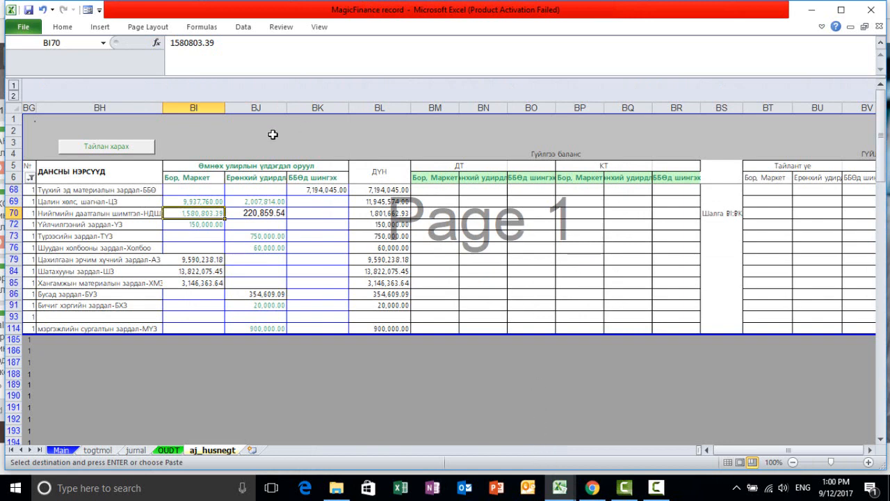
{"action": "left_click", "coordinate": [260, 212]}
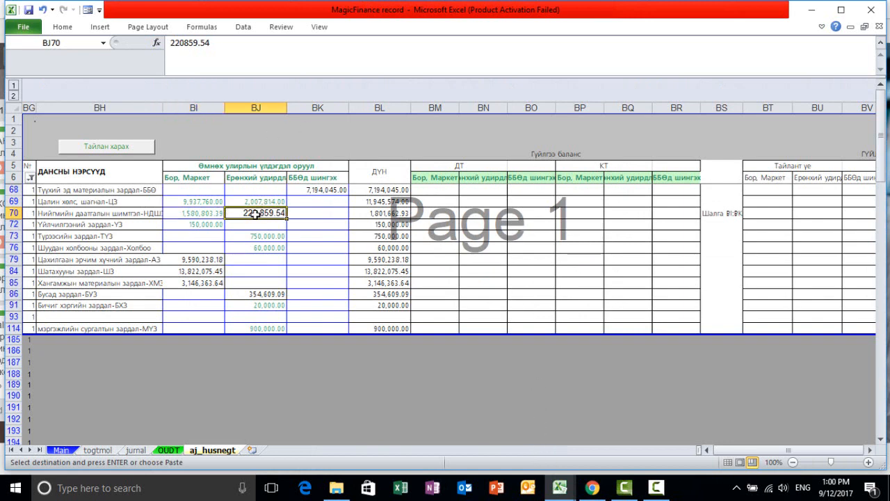
{"action": "right_click", "coordinate": [267, 217]}
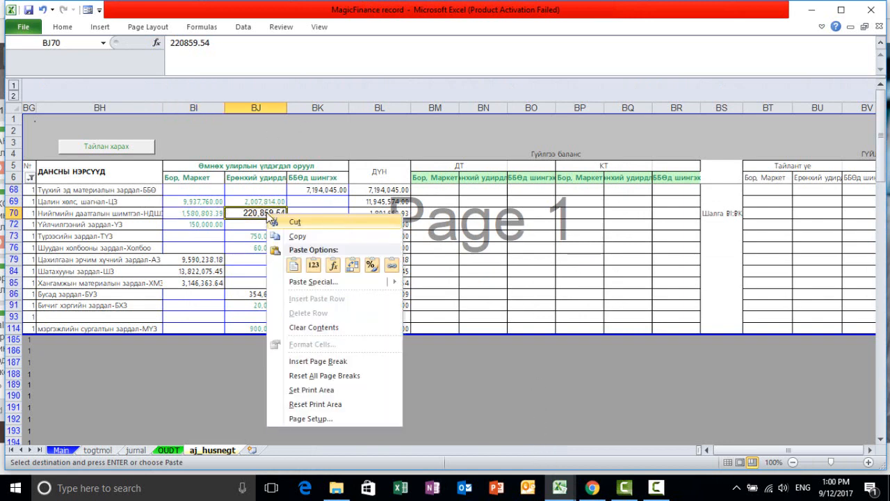
{"action": "left_click", "coordinate": [314, 264]}
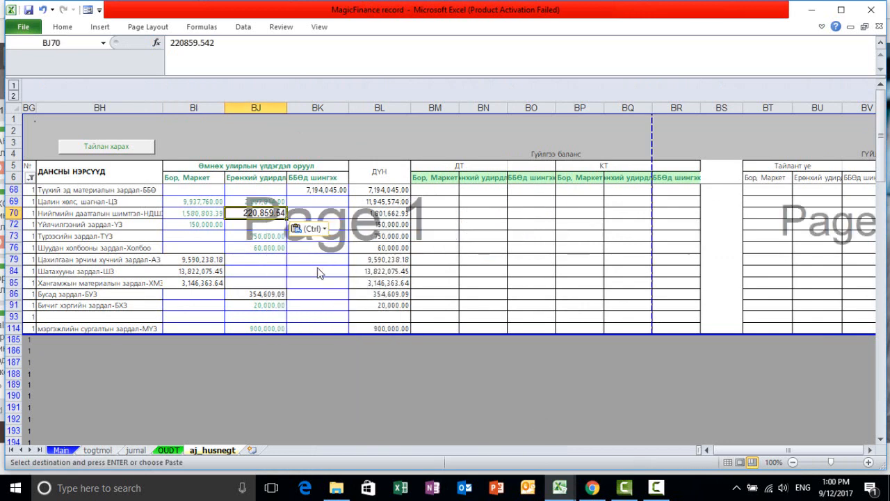
Check the row 70 allocations in BI70:BJ70 against the BL70 total and review check column BS for remaining flags
{"action": "left_click", "coordinate": [265, 231]}
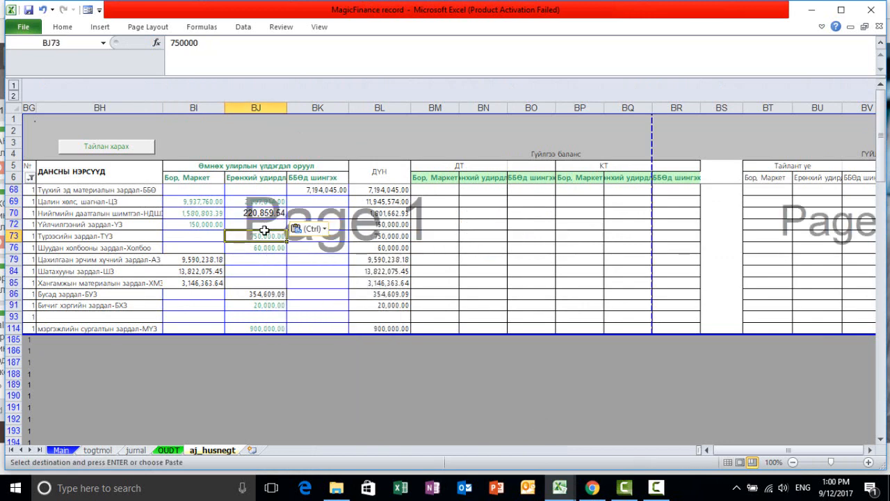
{"action": "left_click_drag", "start_coordinate": [202, 213], "coordinate": [287, 213]}
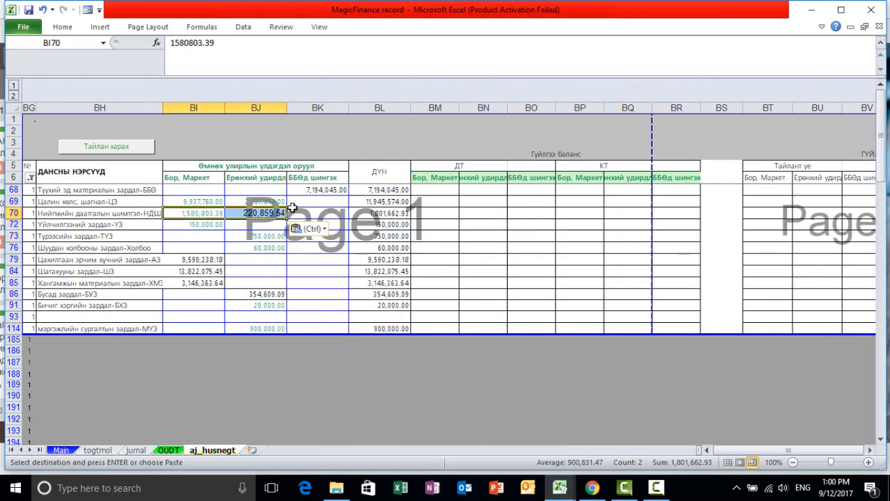
{"action": "left_click", "coordinate": [385, 215]}
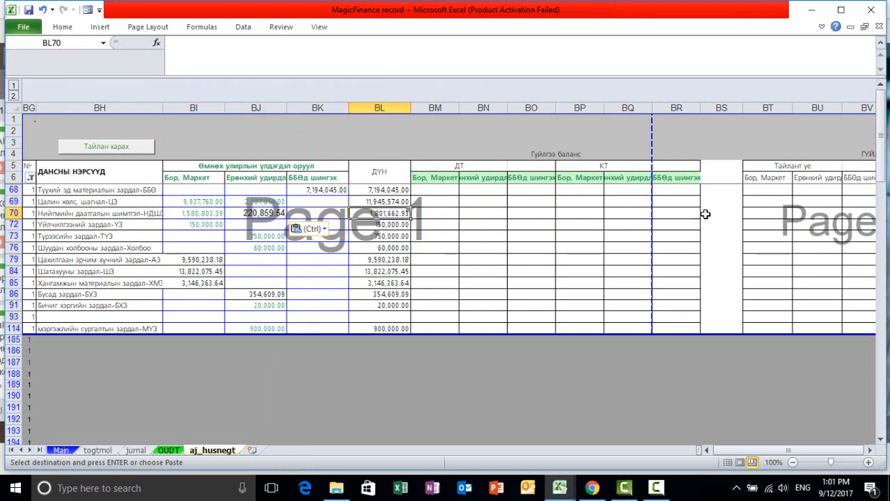
{"action": "left_click", "coordinate": [728, 213]}
{"action": "left_click", "coordinate": [722, 108]}
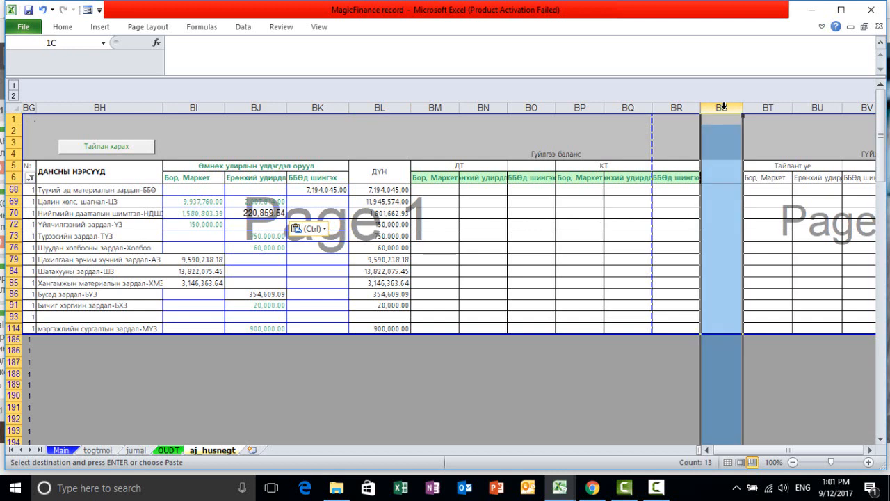
{"action": "left_click", "coordinate": [331, 217]}
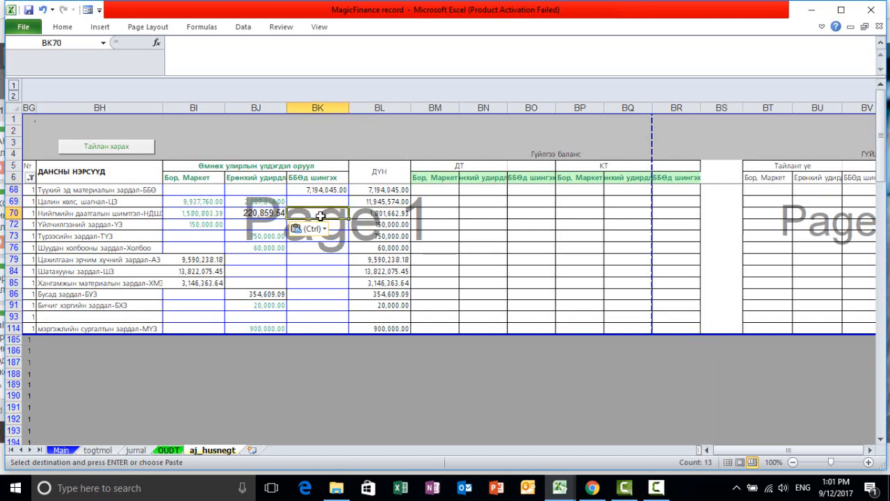
{"action": "left_click", "coordinate": [324, 270]}
{"action": "key", "text": "Left"}
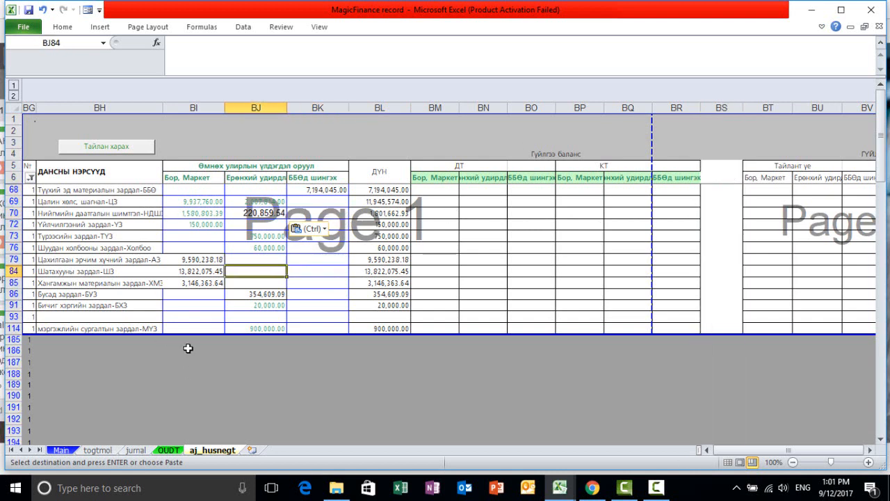
Review the expense lines on the OUDT income statement and the expense breakdown columns Q:S on the jurnal sheet
{"action": "left_click", "coordinate": [168, 450]}
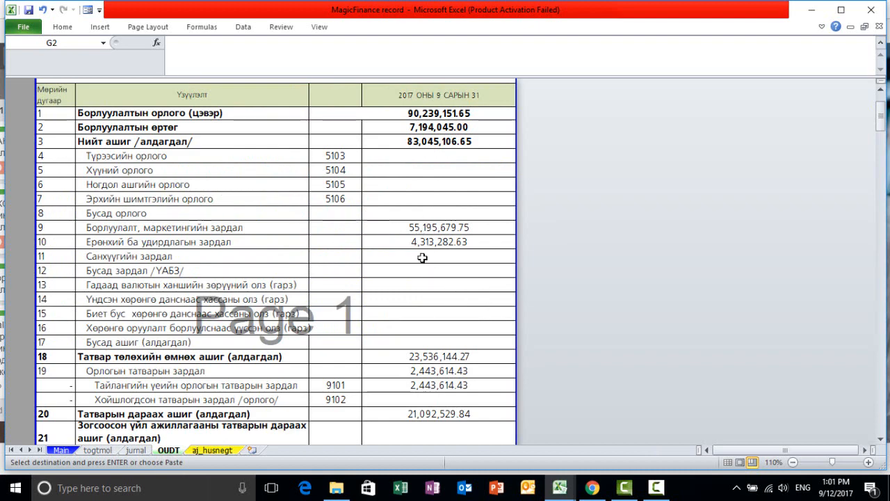
{"action": "left_click", "coordinate": [135, 451]}
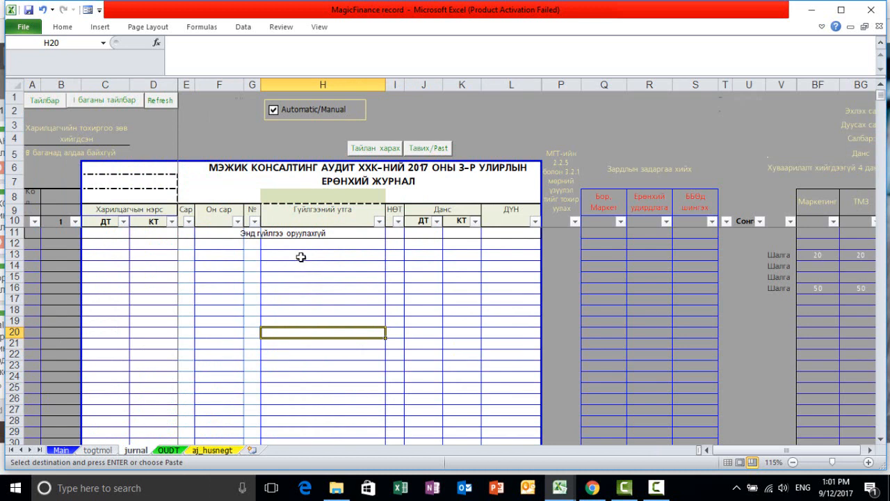
{"action": "left_click", "coordinate": [603, 84]}
{"action": "left_click_drag", "start_coordinate": [612, 84], "coordinate": [698, 88]}
{"action": "left_click", "coordinate": [615, 289]}
{"action": "left_click", "coordinate": [655, 289]}
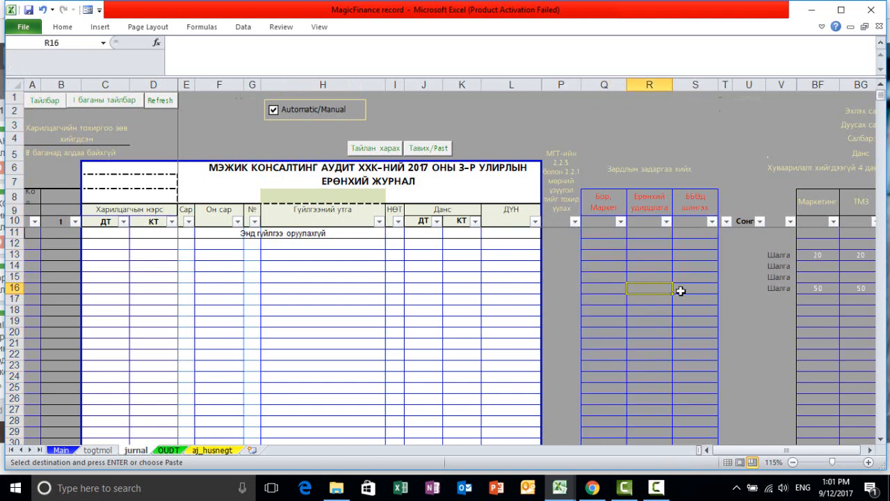
{"action": "left_click", "coordinate": [695, 292]}
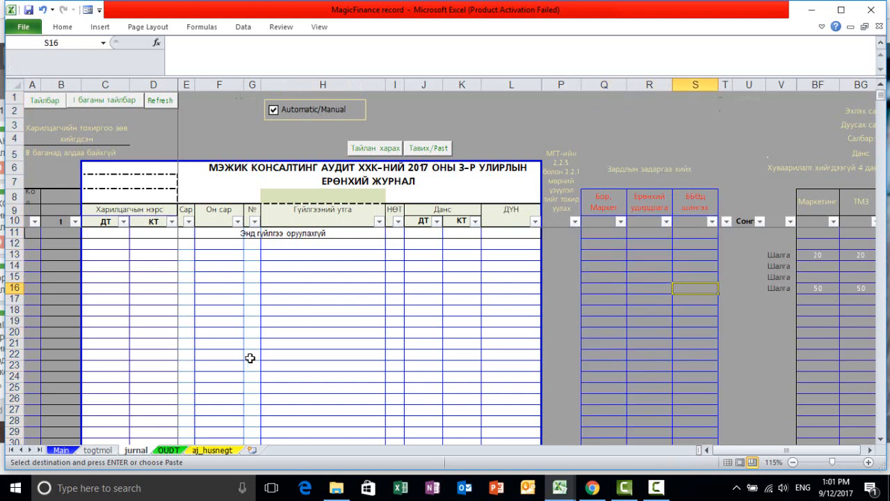
{"action": "left_click", "coordinate": [608, 287]}
{"action": "left_click", "coordinate": [652, 286]}
{"action": "left_click", "coordinate": [685, 287]}
Examine the Гүйлгээ баланс debit and credit breakdown columns BM:BR on the aj_husnegt sheet
{"action": "left_click", "coordinate": [205, 451]}
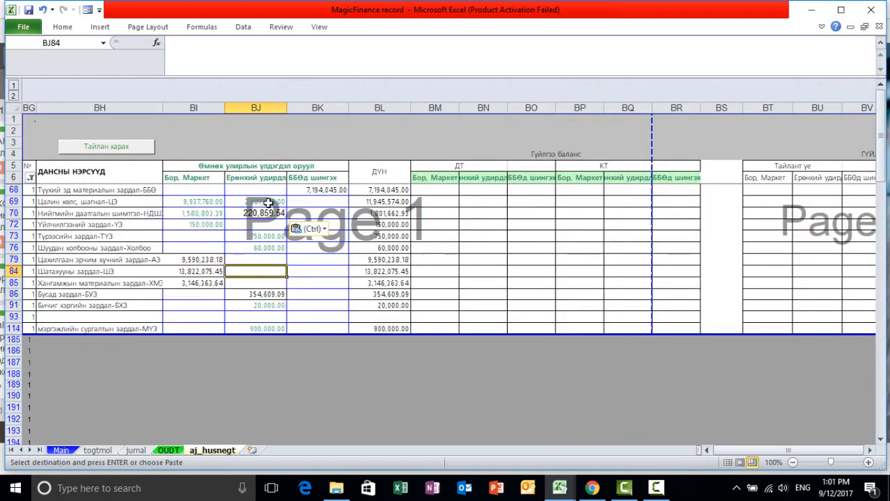
{"action": "left_click_drag", "start_coordinate": [434, 108], "coordinate": [676, 107]}
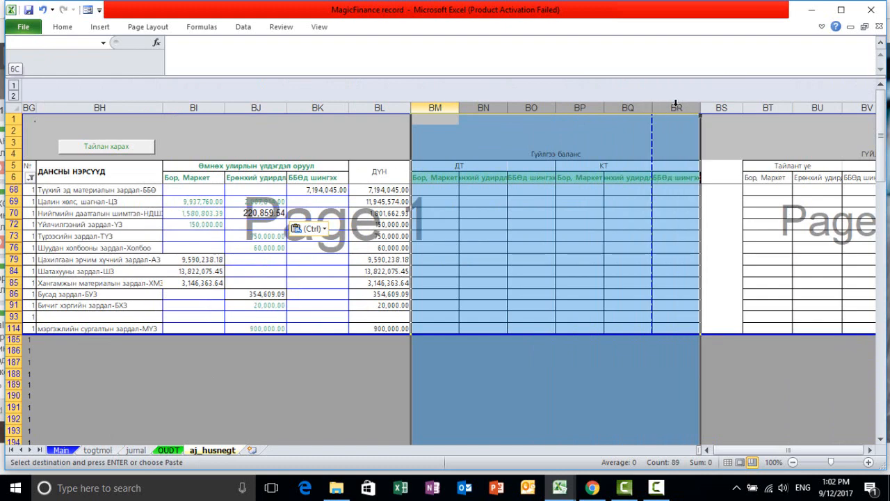
{"action": "left_click", "coordinate": [564, 238]}
{"action": "left_click", "coordinate": [540, 201]}
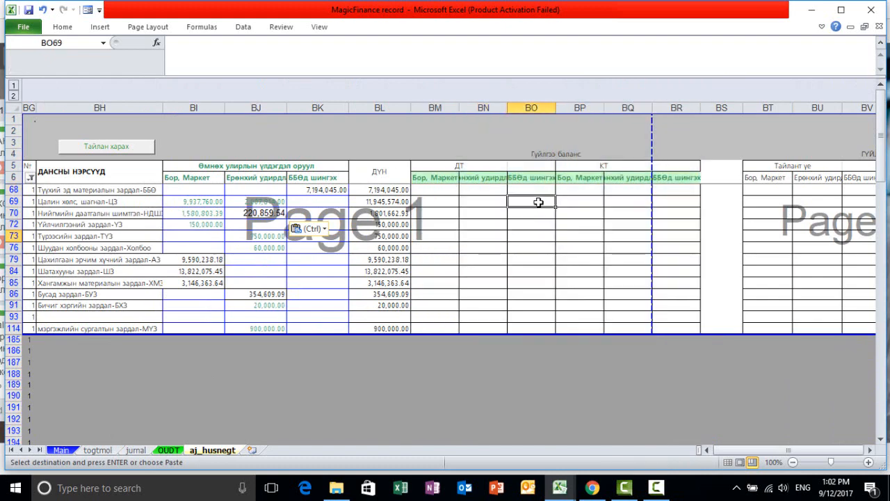
{"action": "left_click", "coordinate": [869, 450]}
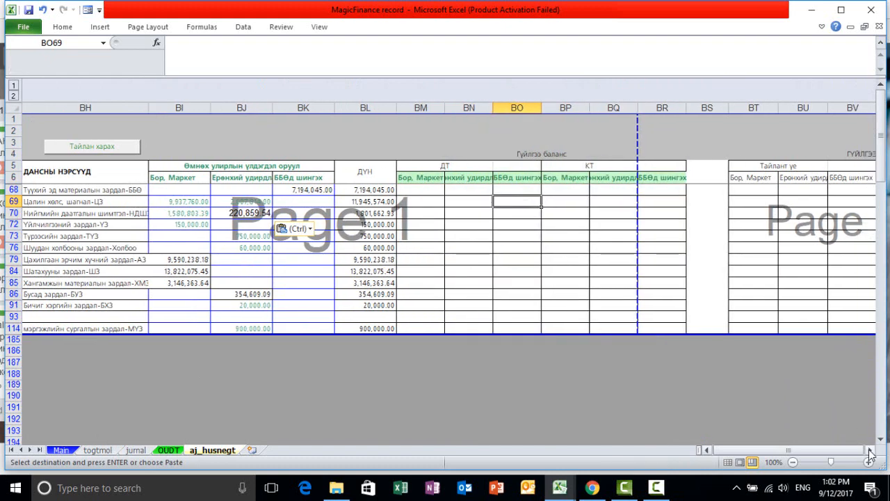
Open the opening balance entry form (Эхний үлдэгдэл оруулах) from the Main sheet
{"action": "left_click", "coordinate": [61, 451]}
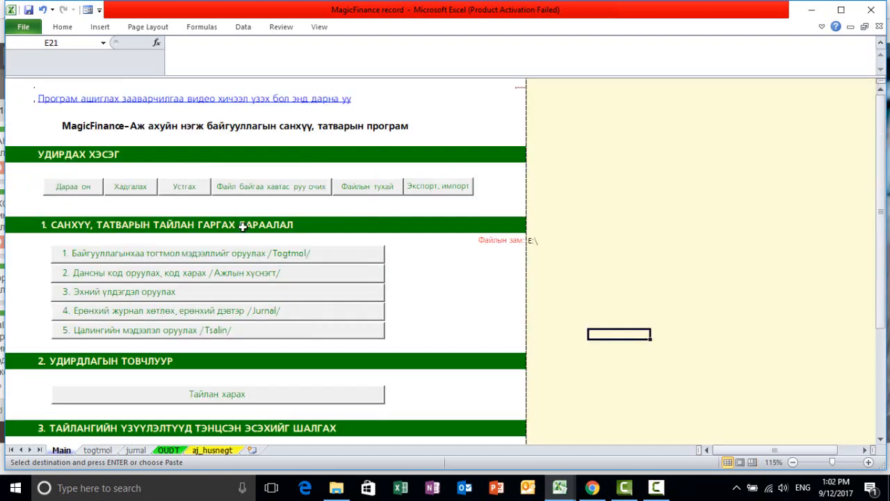
{"action": "left_click", "coordinate": [199, 292]}
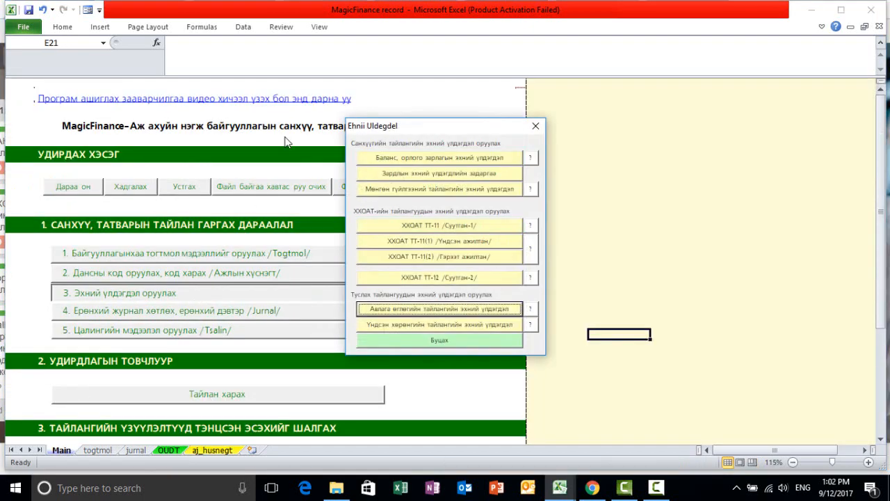